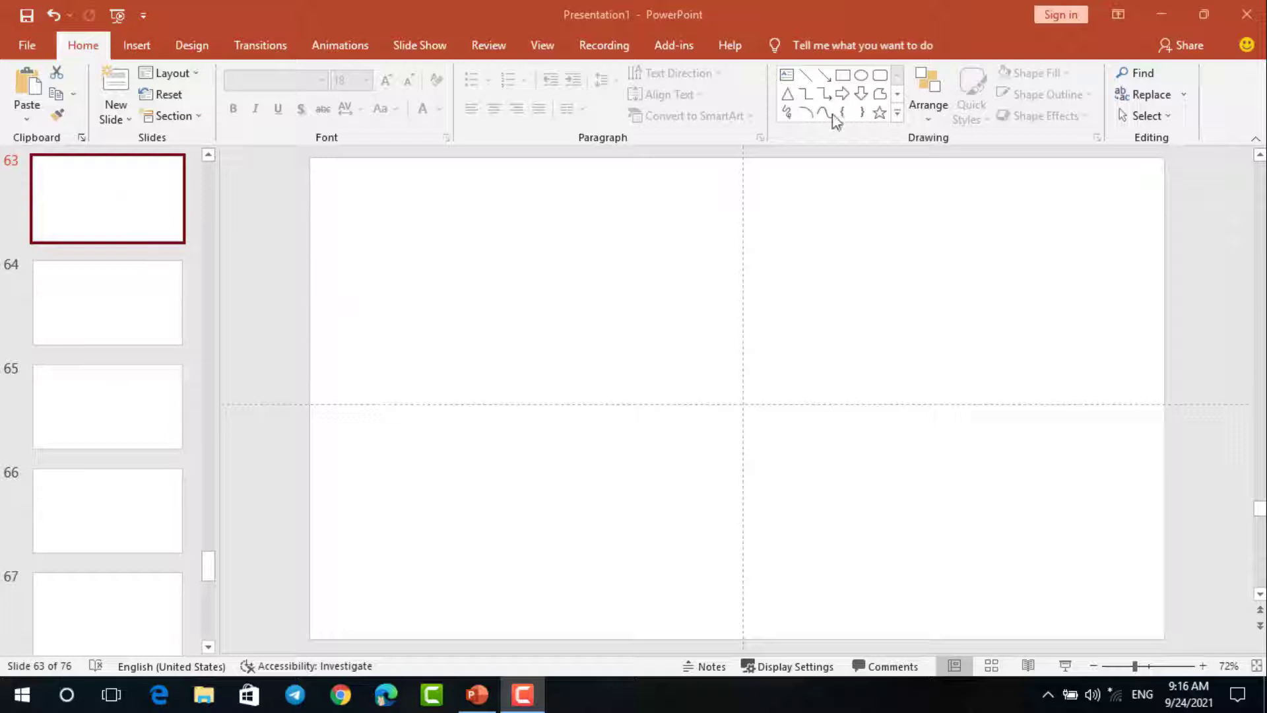
Add a temporary '16:9' text box to slide 63 and enlarge it toward 72 point.
{"action": "left_click", "coordinate": [791, 83]}
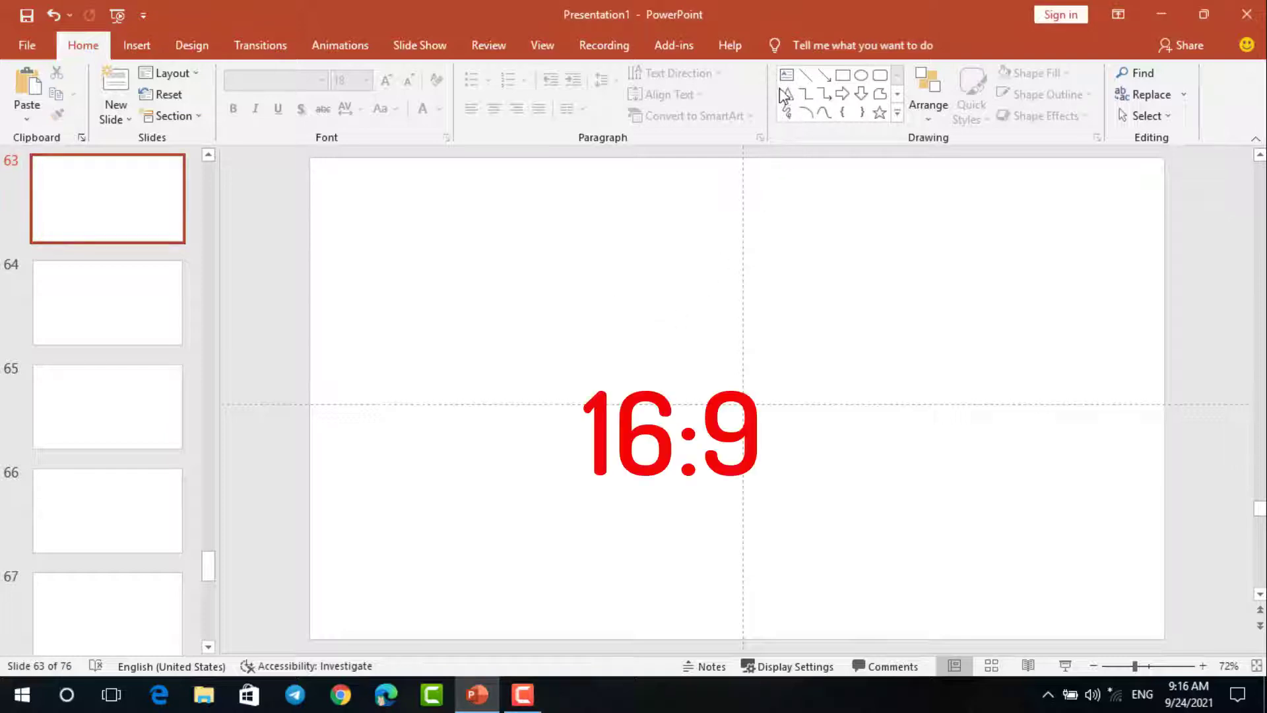
{"action": "left_click", "coordinate": [786, 74]}
{"action": "left_click", "coordinate": [667, 264]}
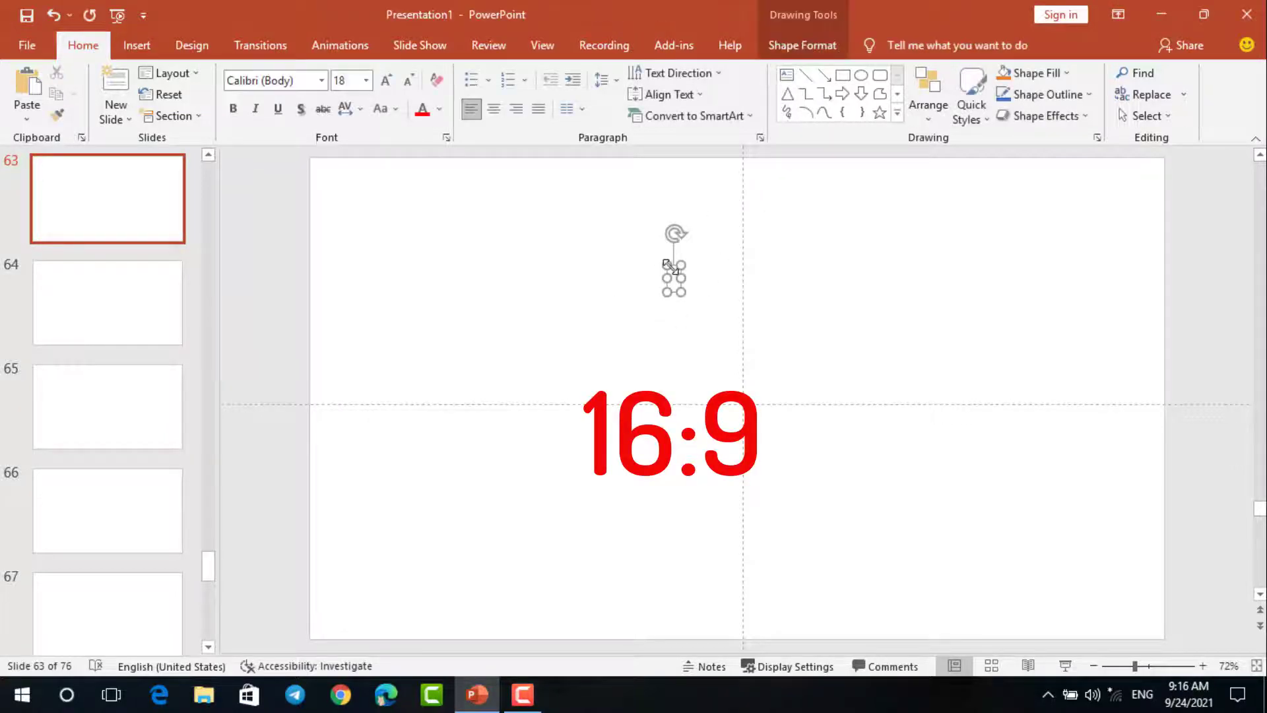
{"action": "type", "text": "16"}
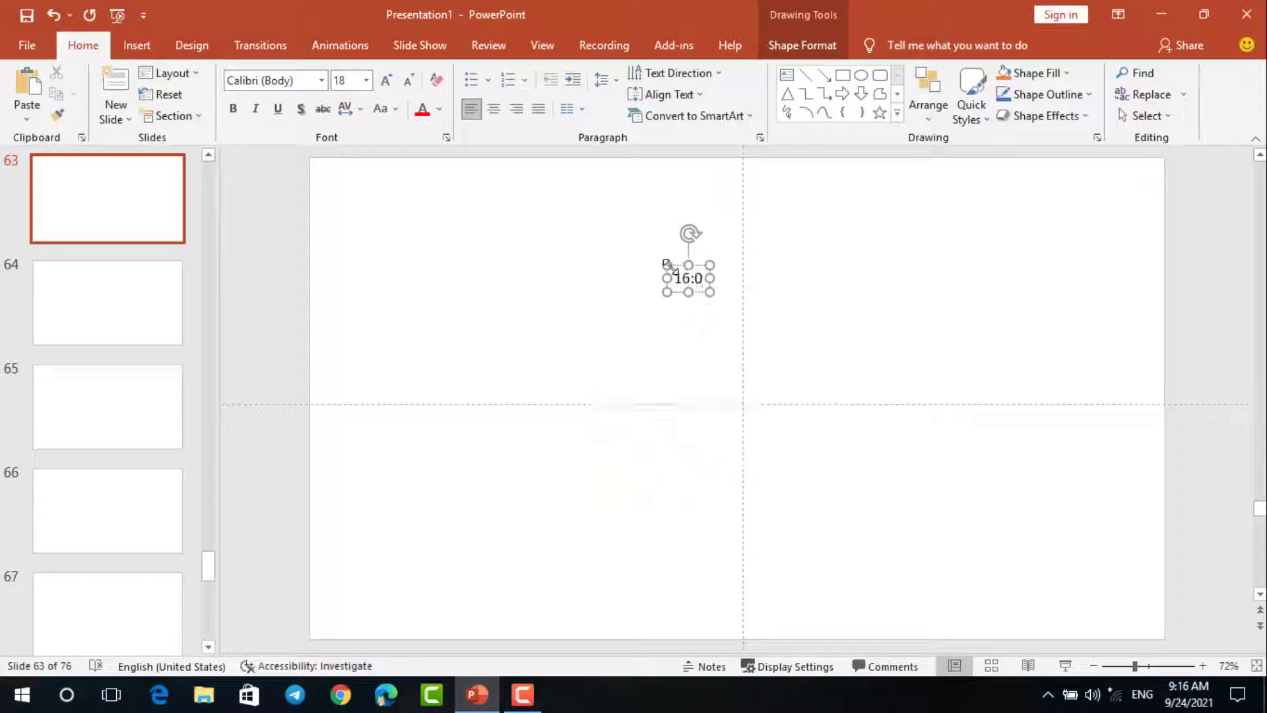
{"action": "type", "text": ":9"}
{"action": "left_click", "coordinate": [386, 80]}
{"action": "double_click", "coordinate": [386, 80]}
{"action": "double_click", "coordinate": [386, 80]}
{"action": "double_click", "coordinate": [386, 80]}
{"action": "double_click", "coordinate": [392, 82]}
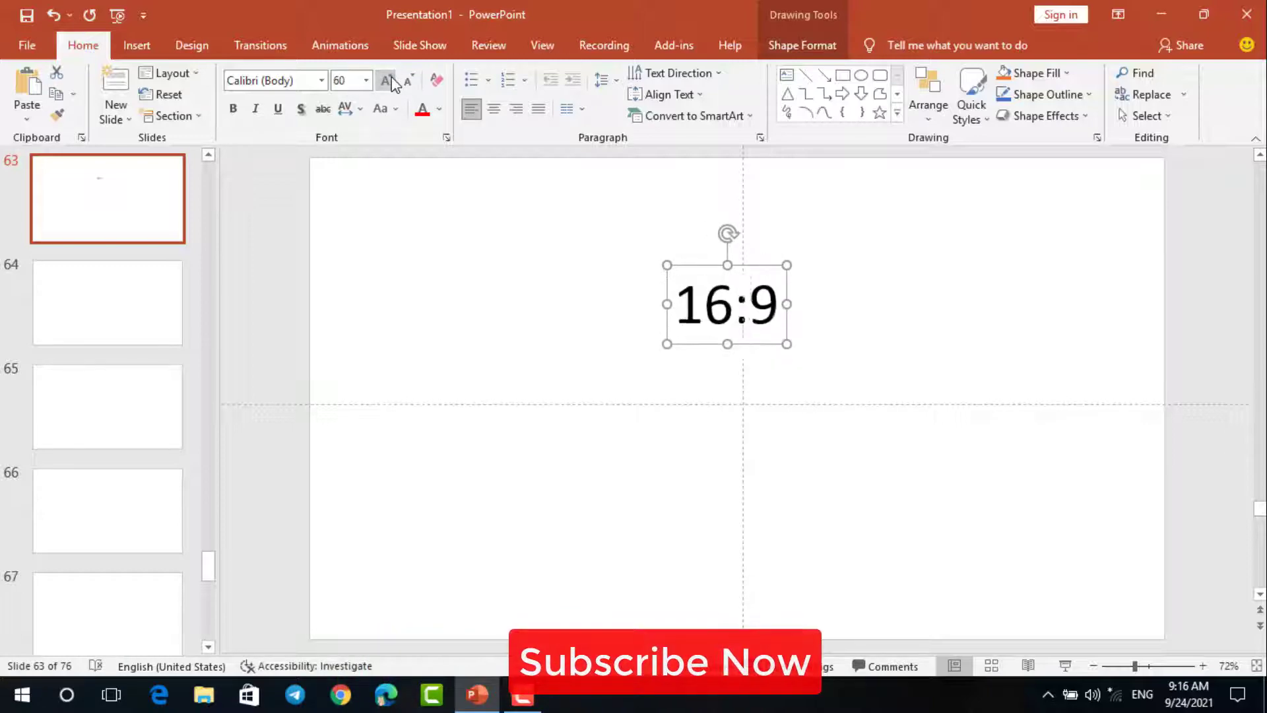
{"action": "double_click", "coordinate": [393, 82]}
{"action": "left_click", "coordinate": [393, 83]}
{"action": "left_click_drag", "start_coordinate": [760, 347], "coordinate": [524, 299]}
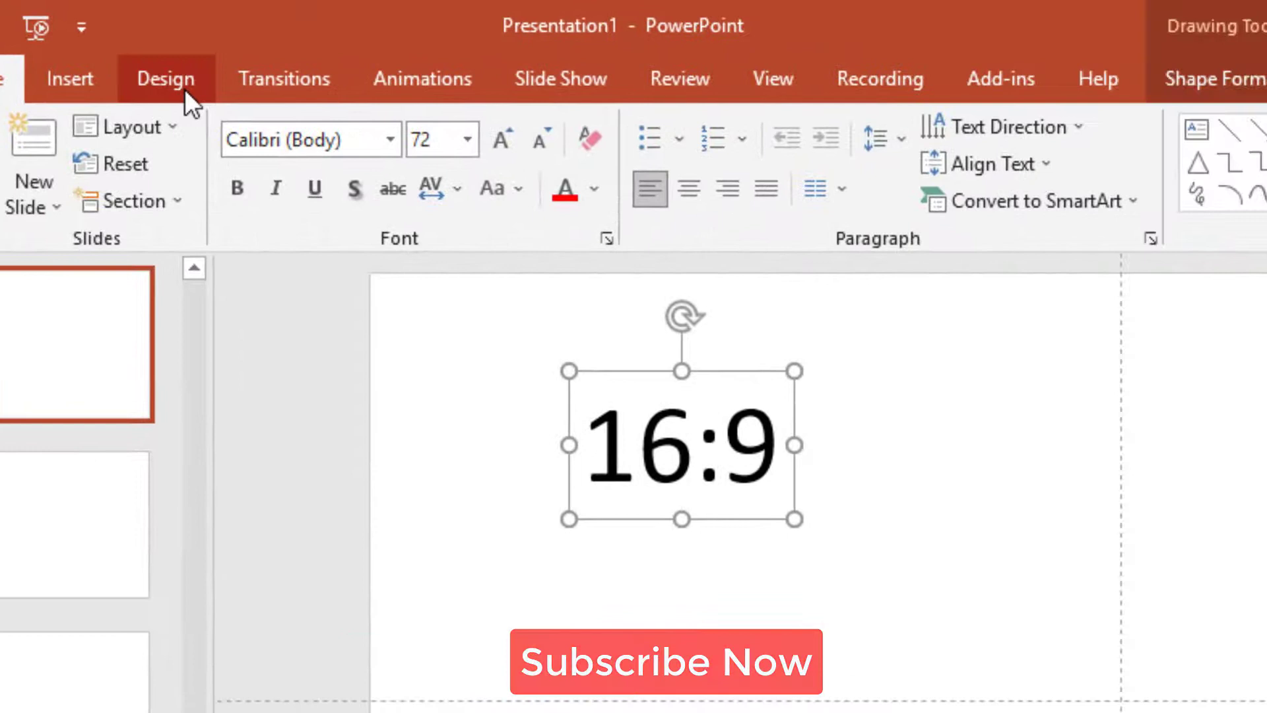
Confirm Design > Slide Size is Widescreen (16:9), then delete the '16:9' label.
{"action": "left_click", "coordinate": [186, 93]}
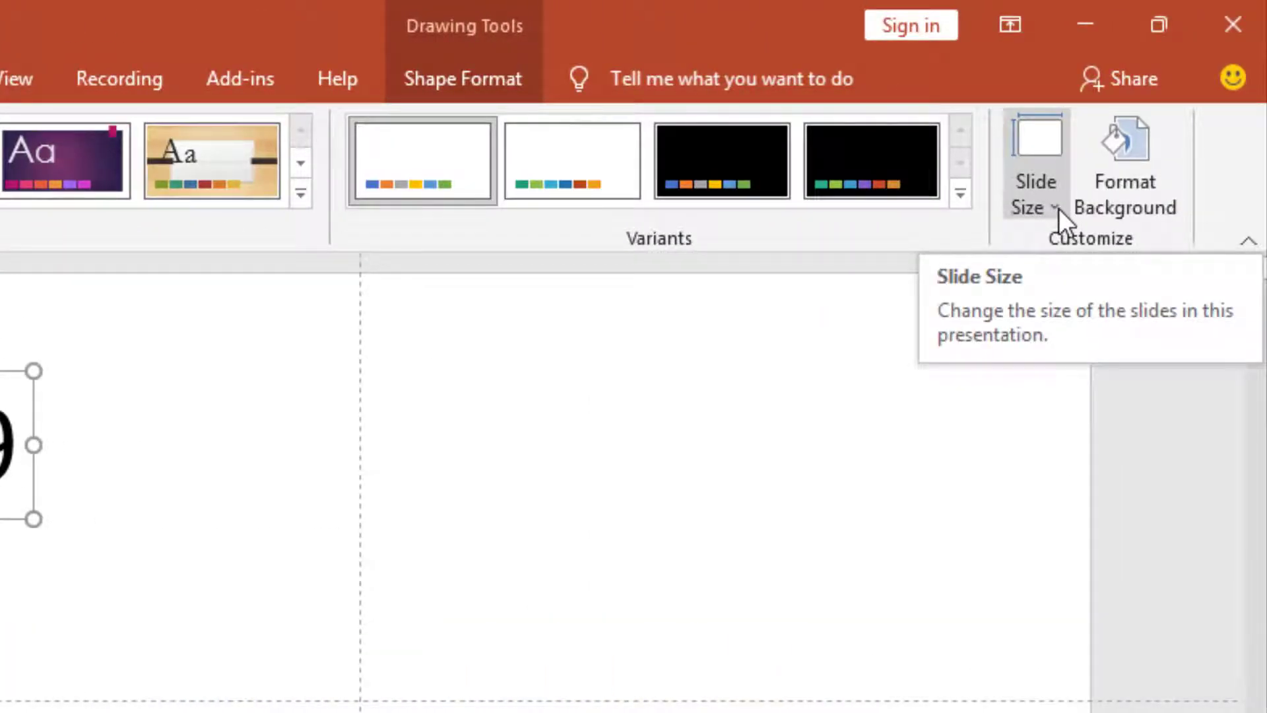
{"action": "left_click", "coordinate": [1058, 208]}
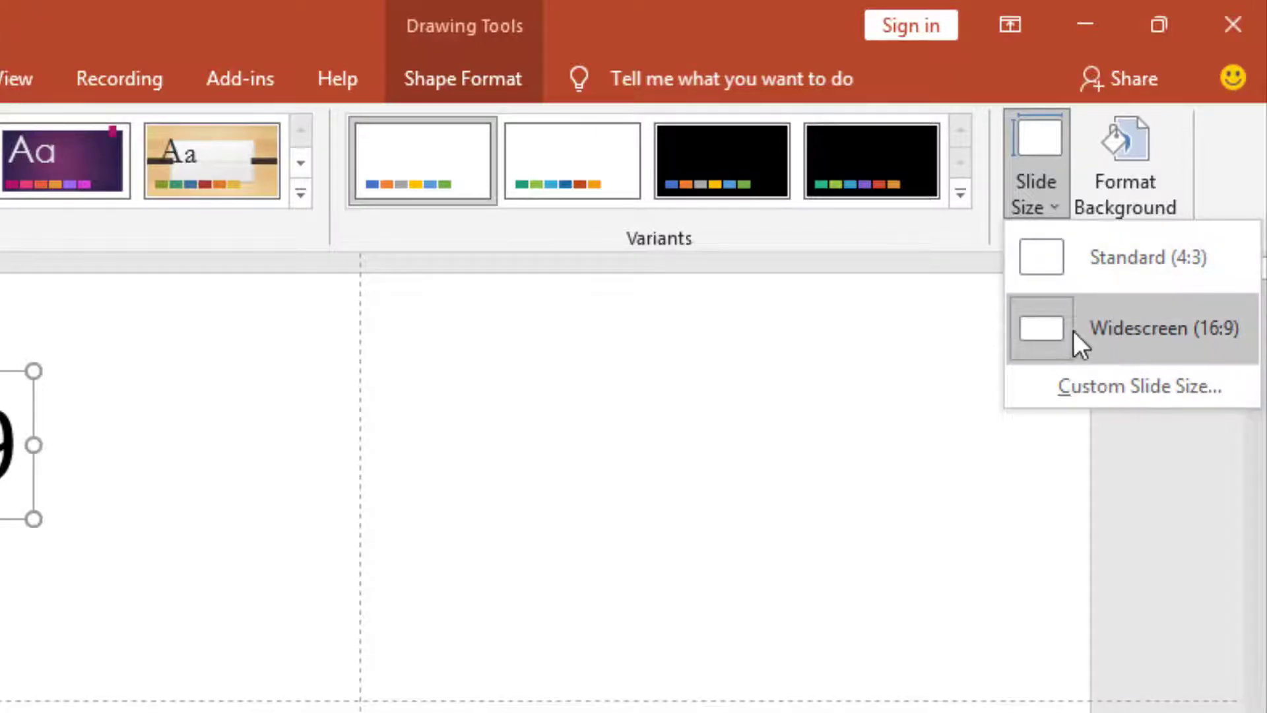
{"action": "left_click", "coordinate": [879, 318]}
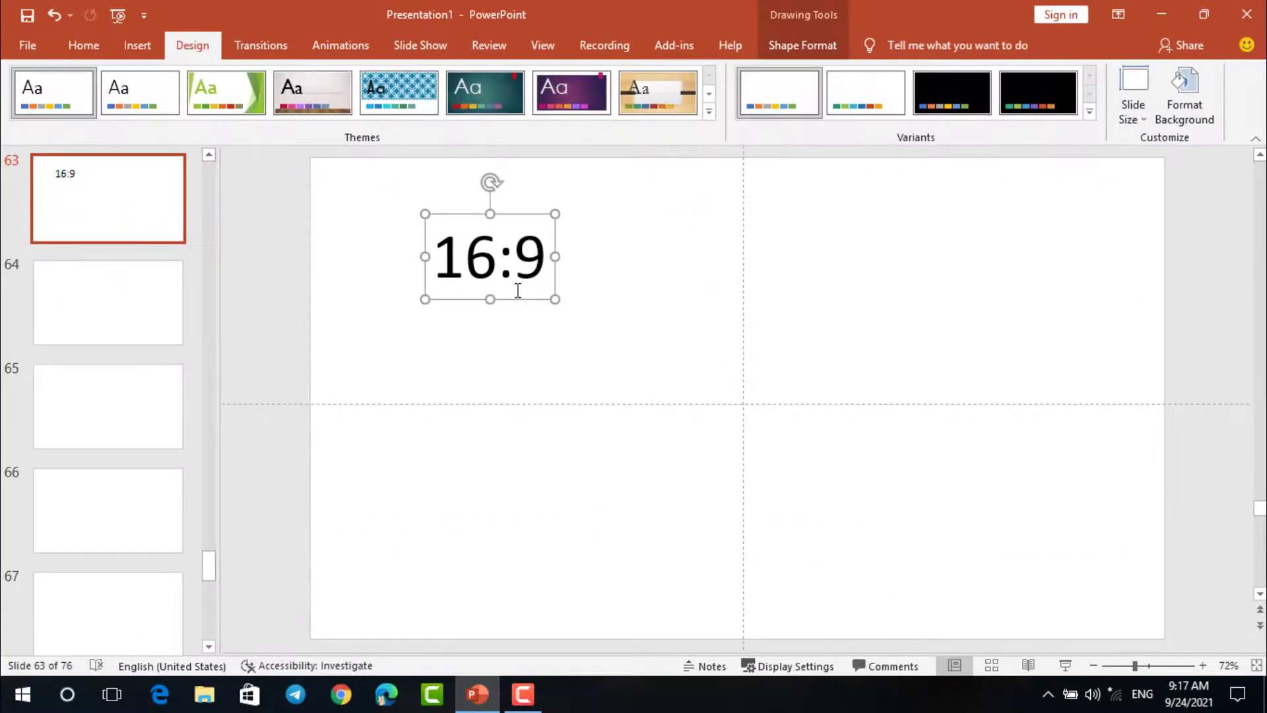
{"action": "left_click_drag", "start_coordinate": [519, 300], "coordinate": [579, 372]}
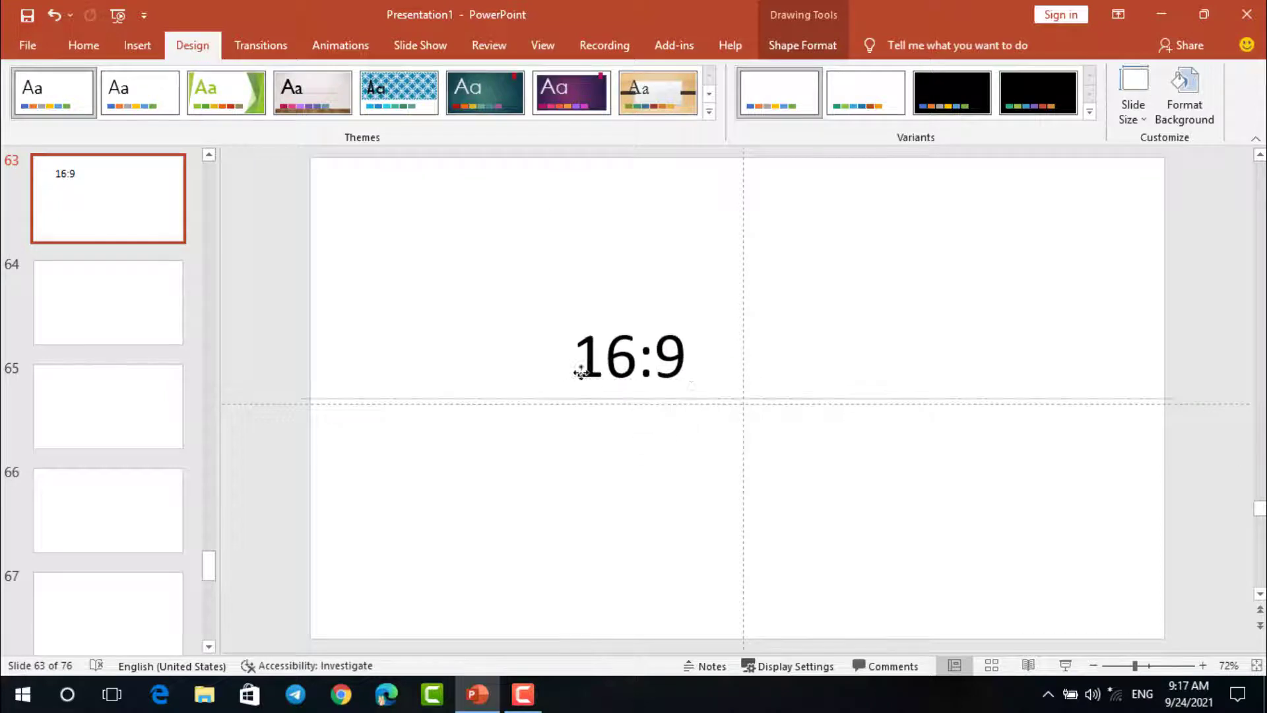
{"action": "key", "text": "Delete"}
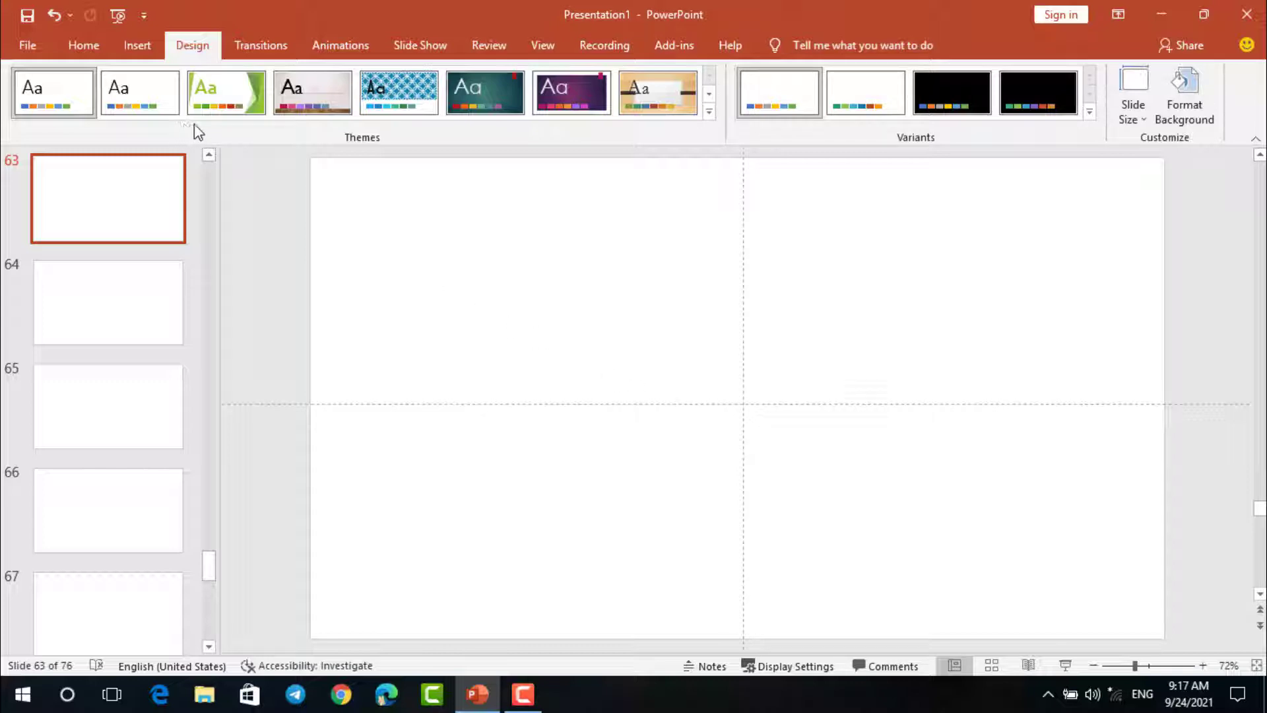
Check the 5" by 5" red Shorts logo picture on slide 63's left half, then deselect it.
{"action": "left_click", "coordinate": [84, 45]}
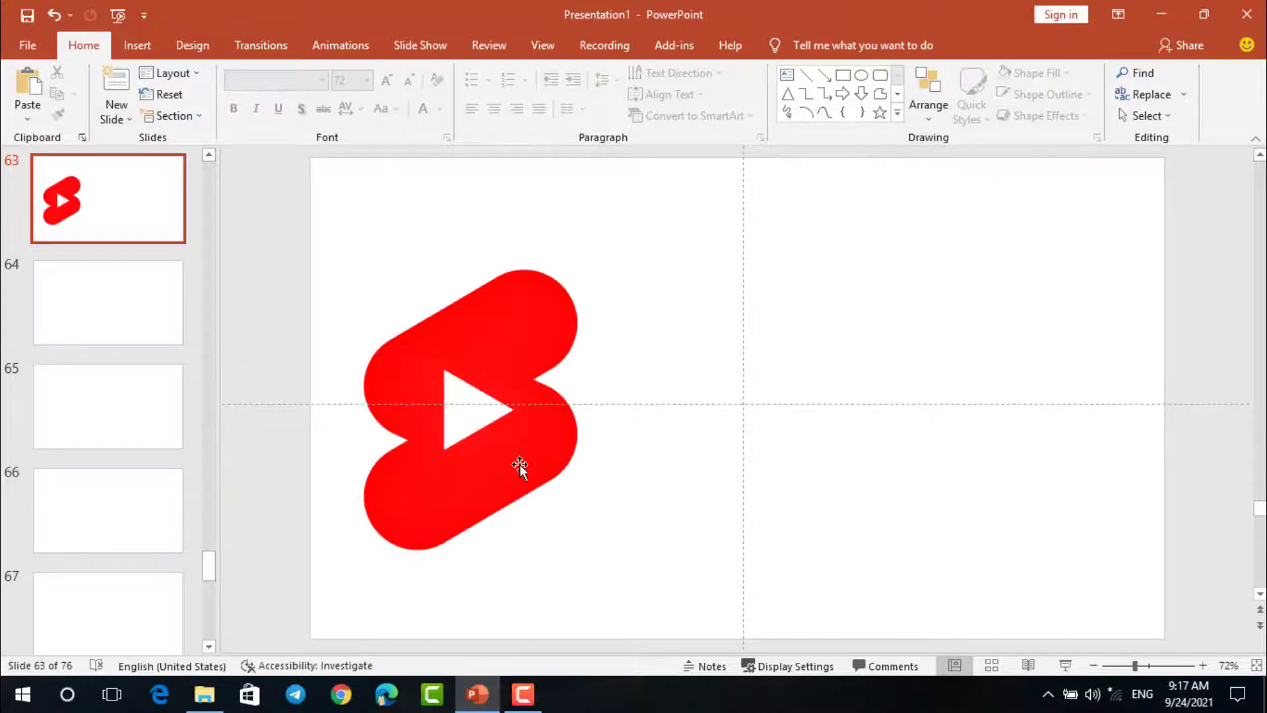
{"action": "left_click", "coordinate": [519, 465]}
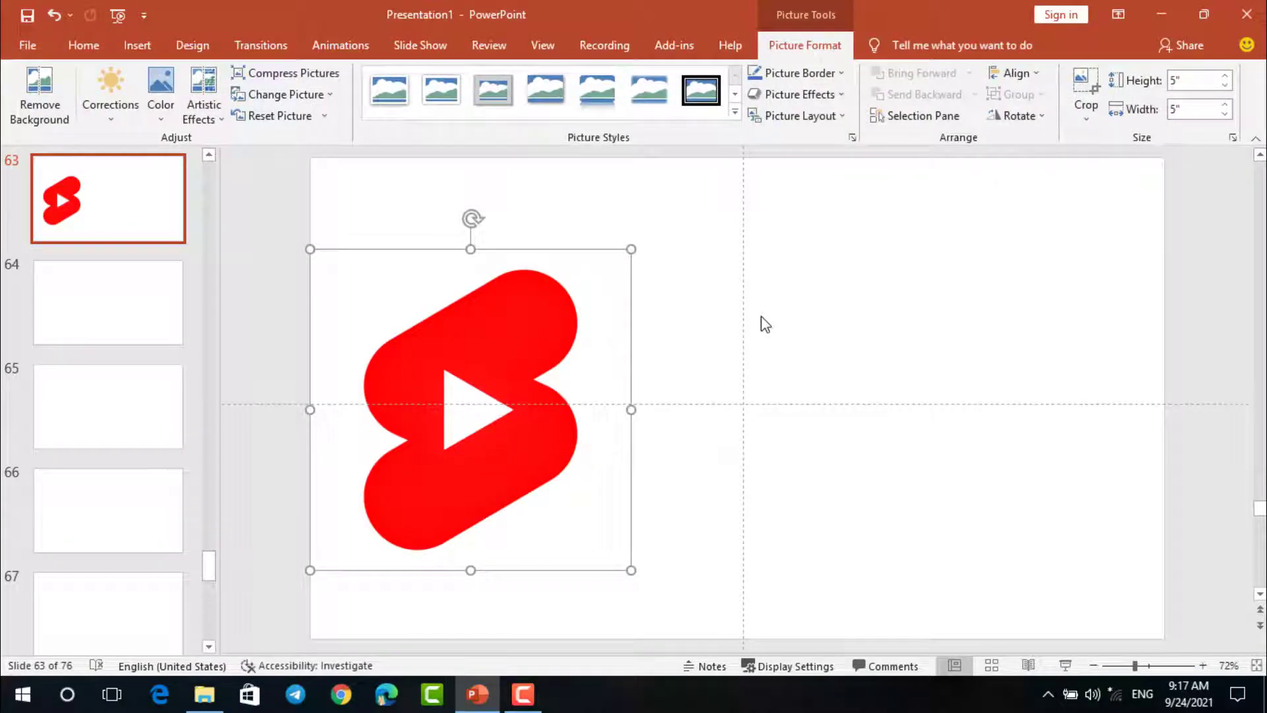
{"action": "left_click", "coordinate": [811, 236]}
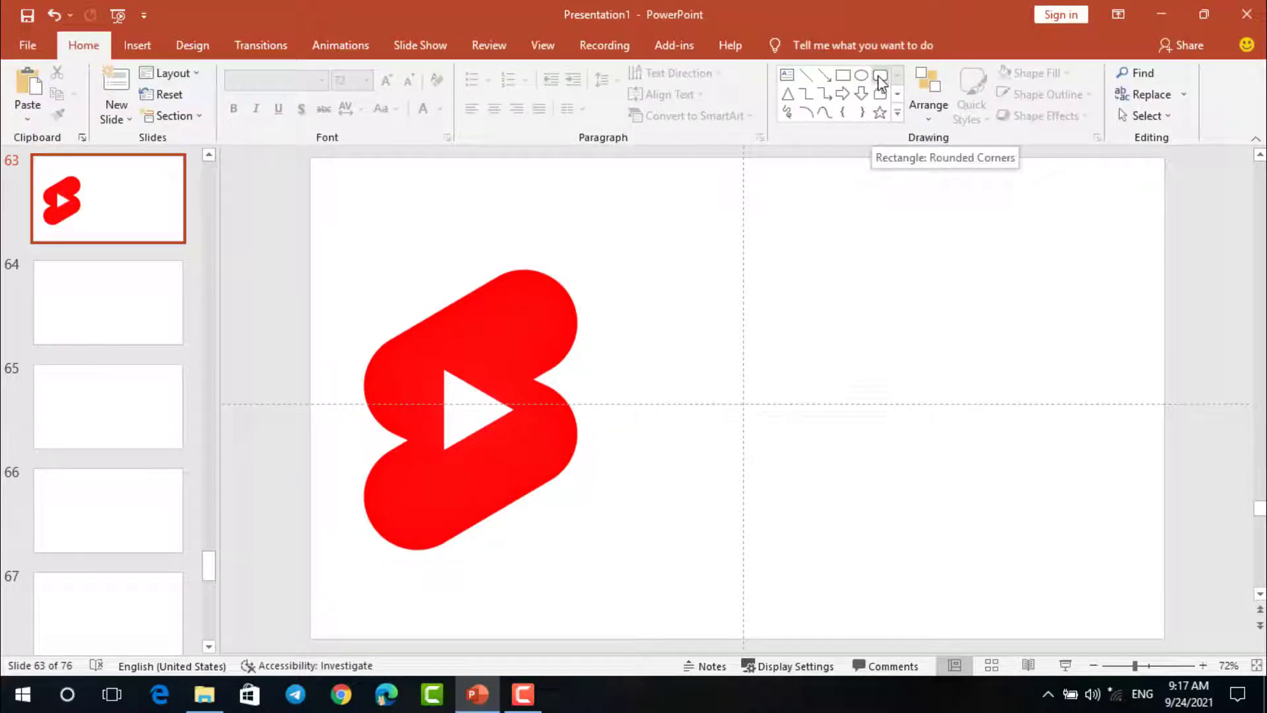
Draw a fully rounded pill-shaped rectangle sized 3.88" wide by 1.58" tall.
{"action": "left_click", "coordinate": [897, 112]}
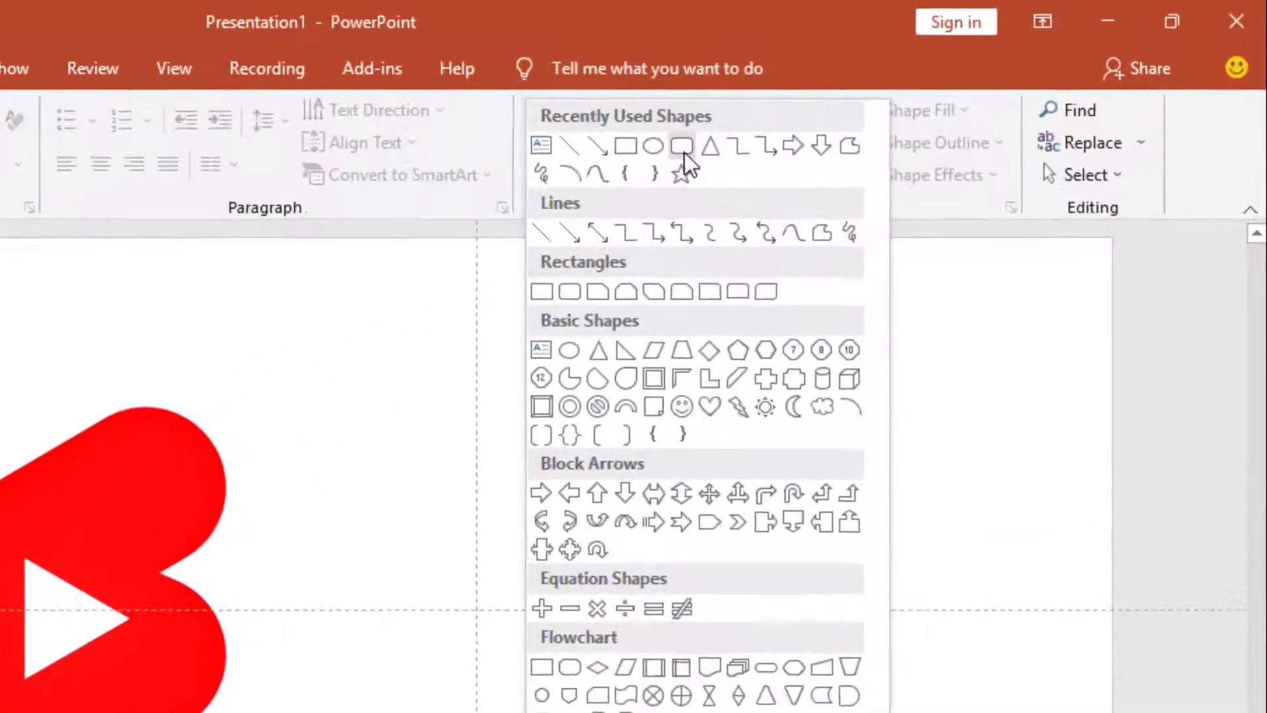
{"action": "left_click", "coordinate": [854, 102]}
{"action": "left_click_drag", "start_coordinate": [781, 253], "coordinate": [906, 358]}
{"action": "left_click_drag", "start_coordinate": [799, 566], "coordinate": [902, 597]}
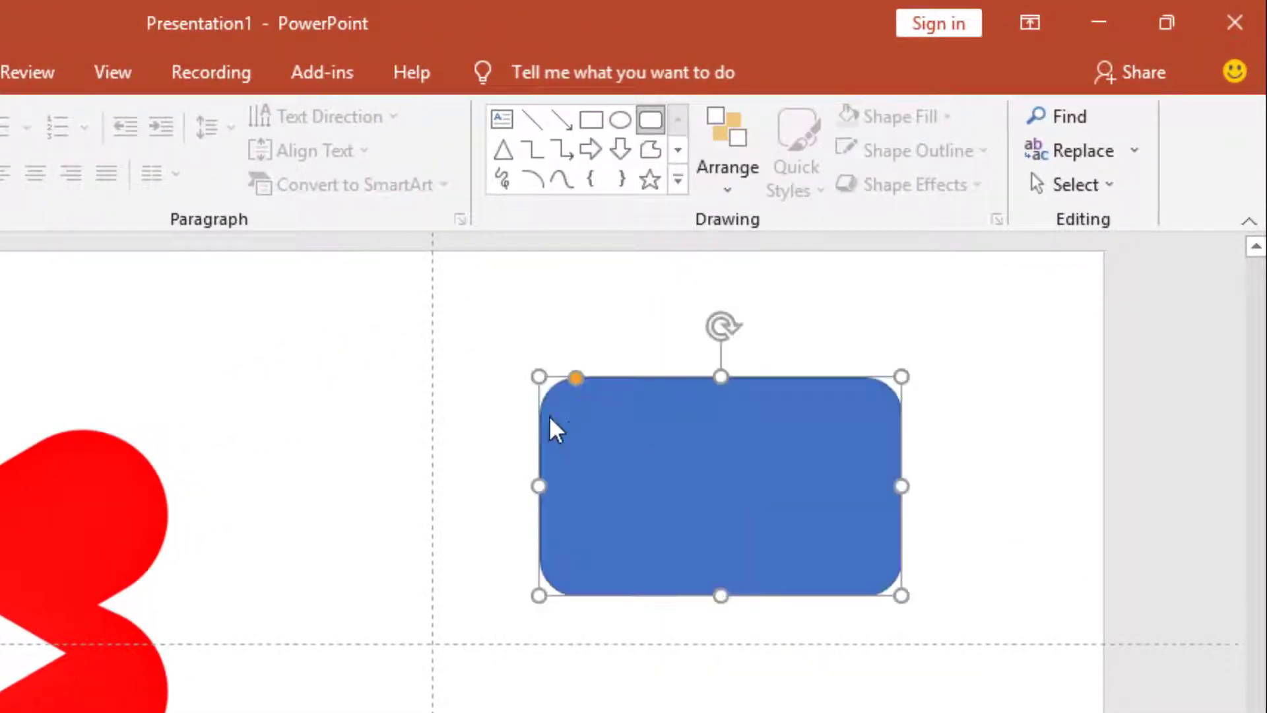
{"action": "left_click_drag", "start_coordinate": [573, 375], "coordinate": [739, 490]}
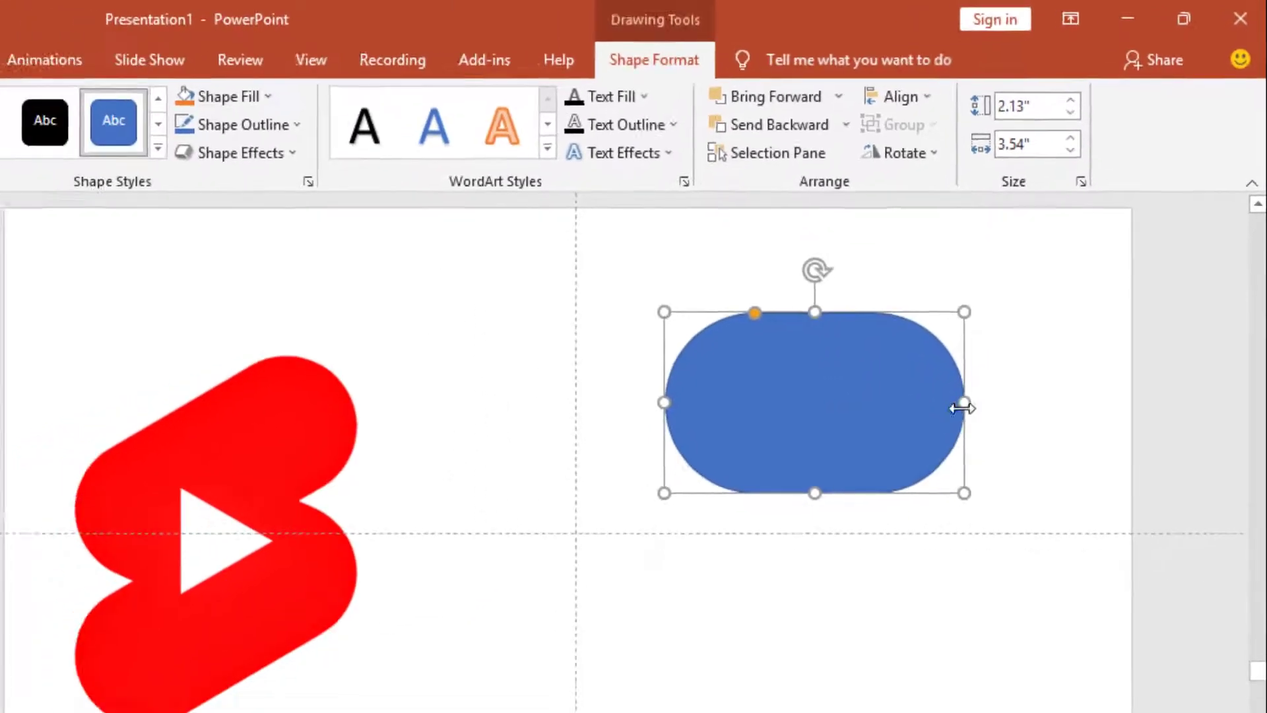
{"action": "left_click_drag", "start_coordinate": [1014, 338], "coordinate": [1038, 338]}
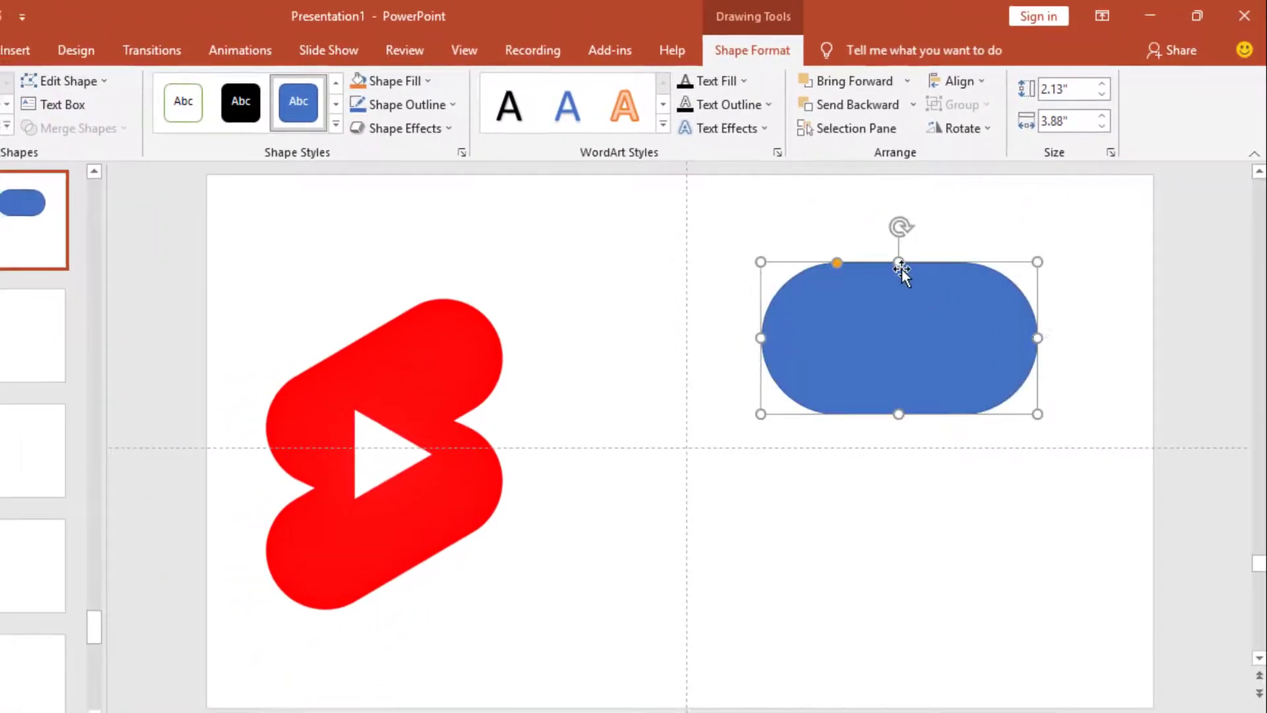
{"action": "left_click_drag", "start_coordinate": [899, 262], "coordinate": [898, 300]}
{"action": "left_click_drag", "start_coordinate": [933, 355], "coordinate": [881, 355]}
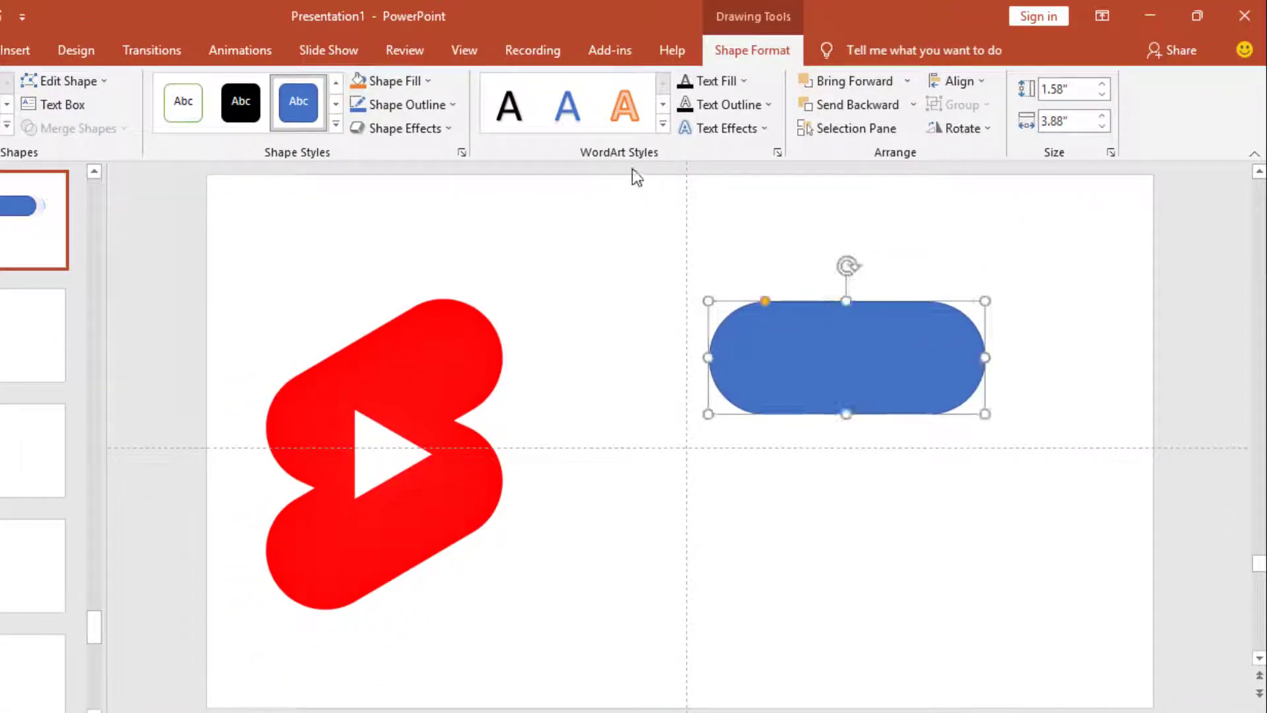
Give the pill No Outline and a red fill, and position it beside the logo.
{"action": "left_click", "coordinate": [453, 104]}
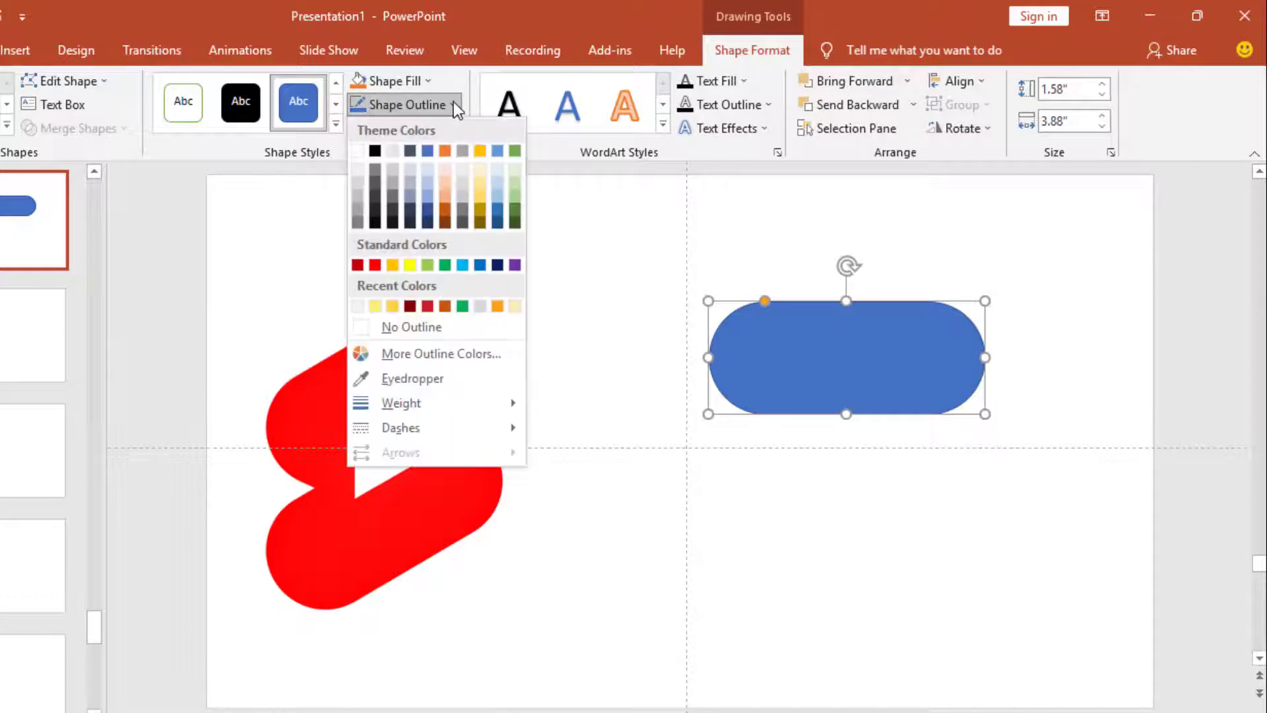
{"action": "left_click", "coordinate": [411, 326]}
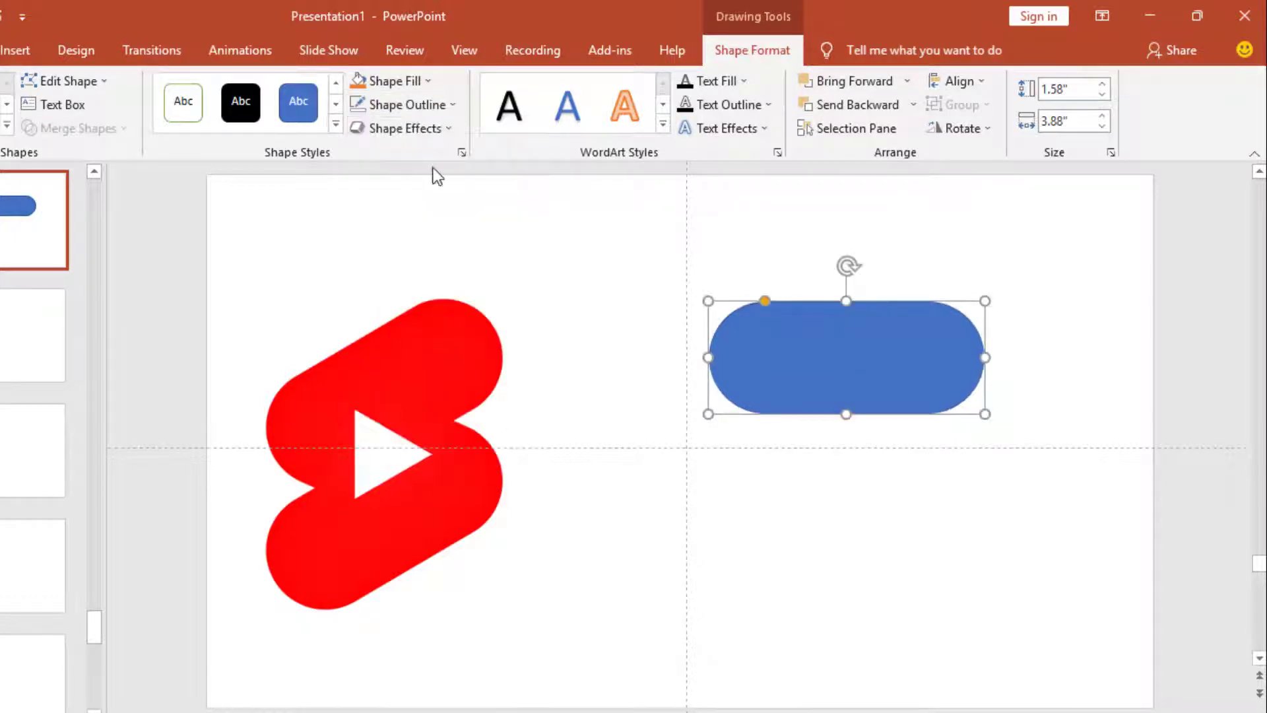
{"action": "left_click", "coordinate": [429, 80]}
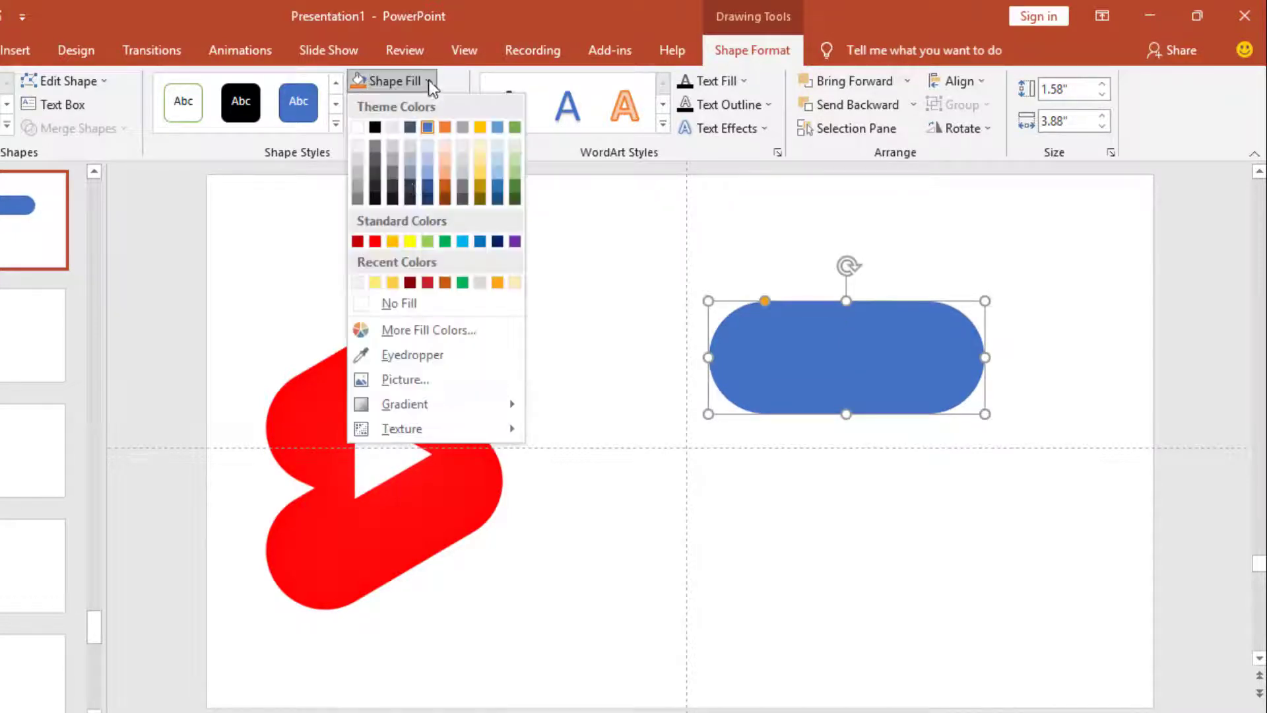
{"action": "left_click", "coordinate": [375, 242]}
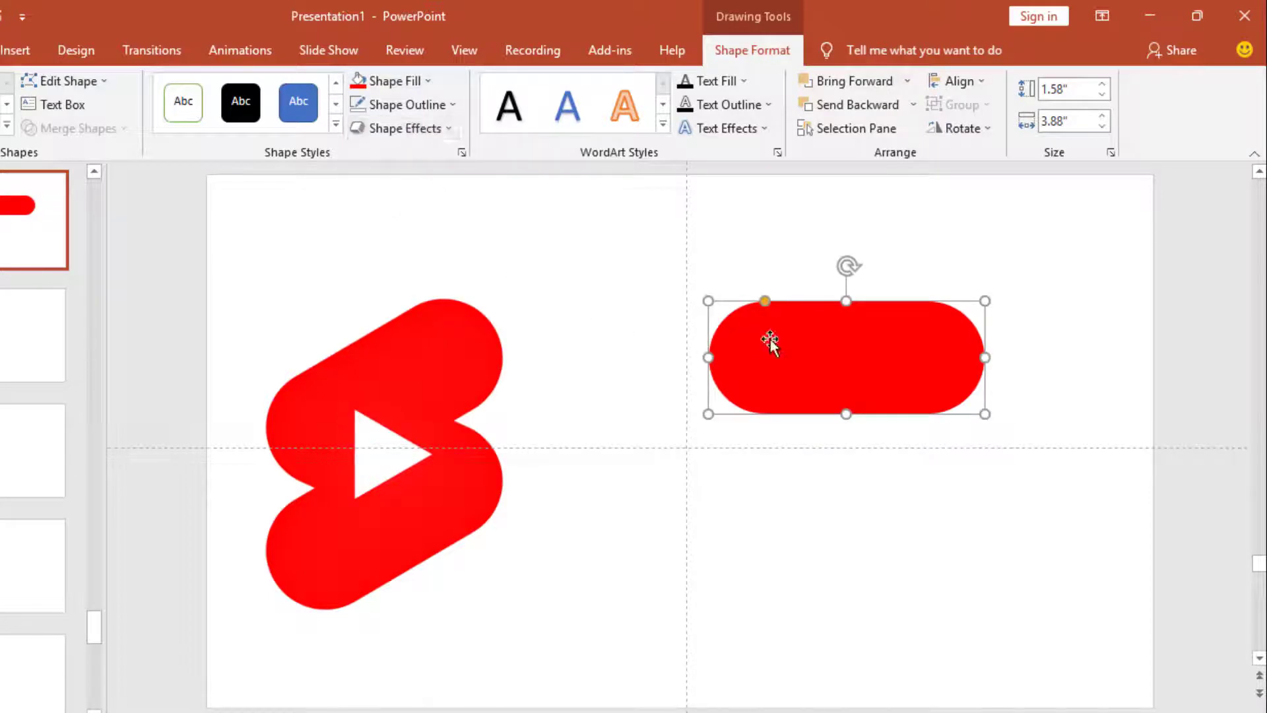
{"action": "mouse_move", "coordinate": [790, 364]}
{"action": "left_mouse_down"}
{"action": "mouse_move", "coordinate": [702, 391]}
{"action": "mouse_move", "coordinate": [626, 391]}
{"action": "left_mouse_up"}
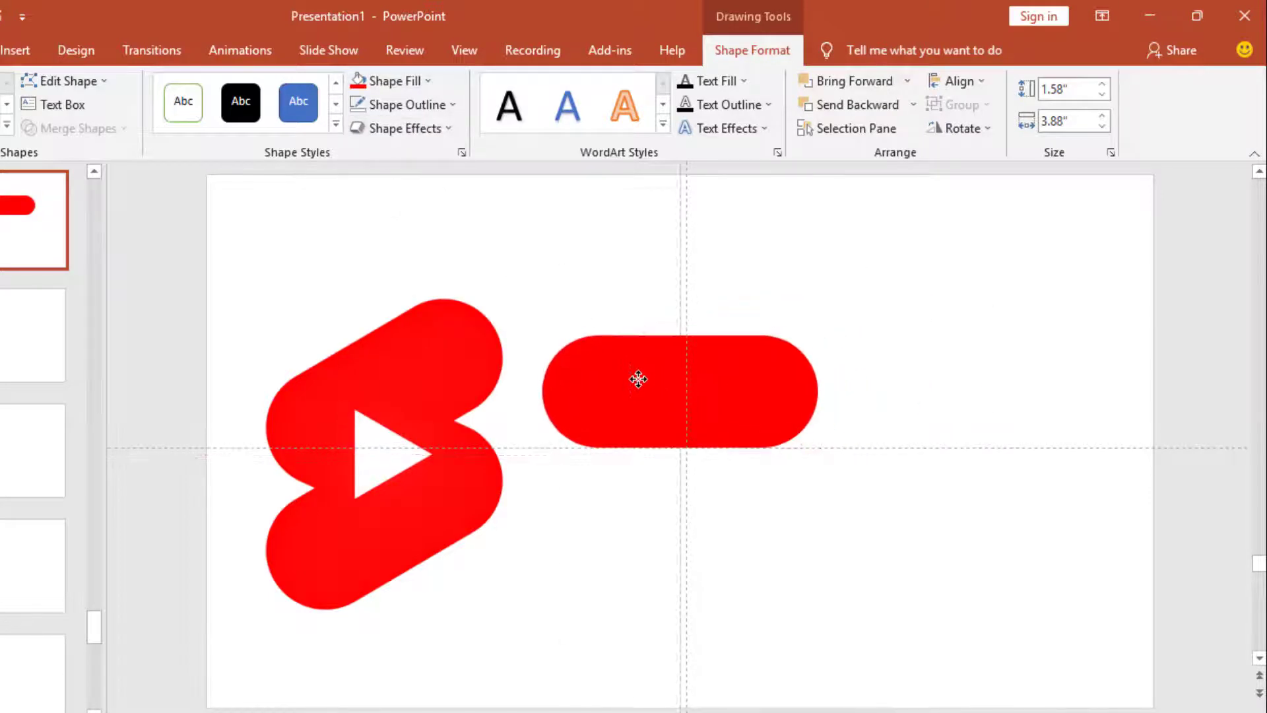
{"action": "left_click_drag", "start_coordinate": [406, 370], "coordinate": [367, 291]}
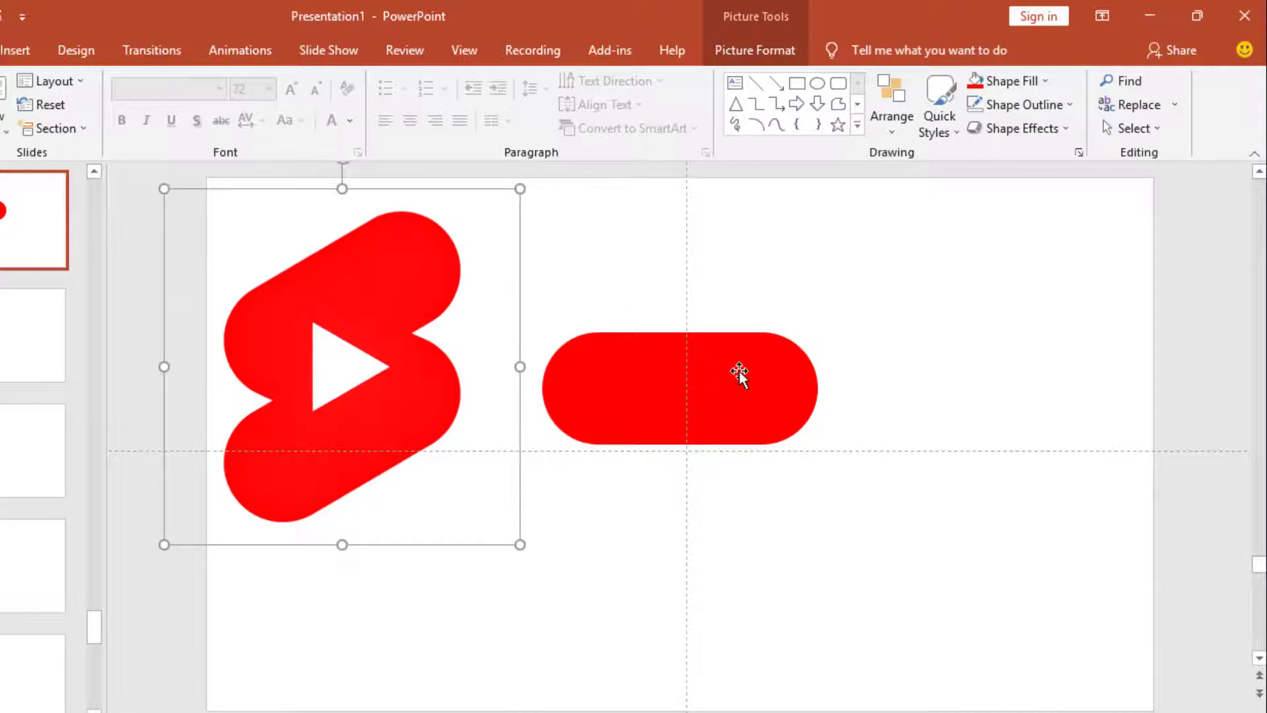
Tilt the red pill about 30°, Ctrl-drag a copy below it, and nudge it into an S.
{"action": "left_click", "coordinate": [803, 366]}
{"action": "left_click_drag", "start_coordinate": [803, 365], "coordinate": [902, 334]}
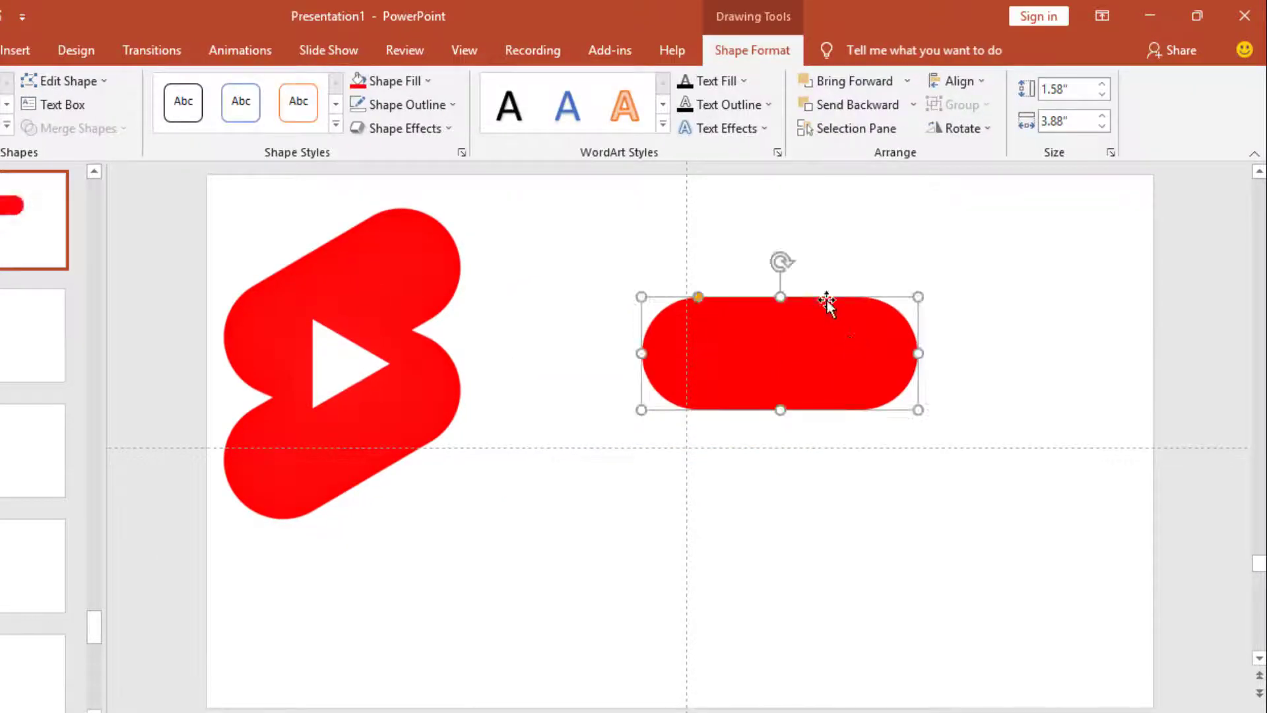
{"action": "left_click_drag", "start_coordinate": [780, 262], "coordinate": [742, 281]}
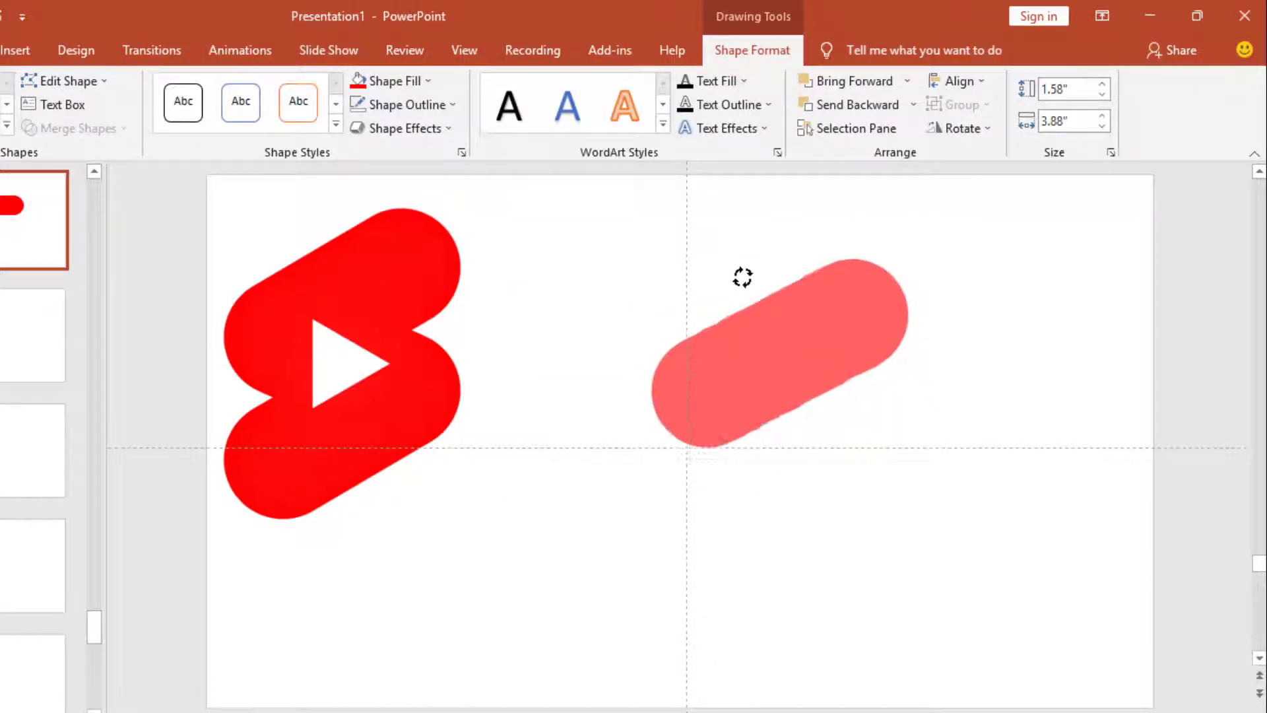
{"action": "left_click_drag", "start_coordinate": [806, 339], "coordinate": [774, 292]}
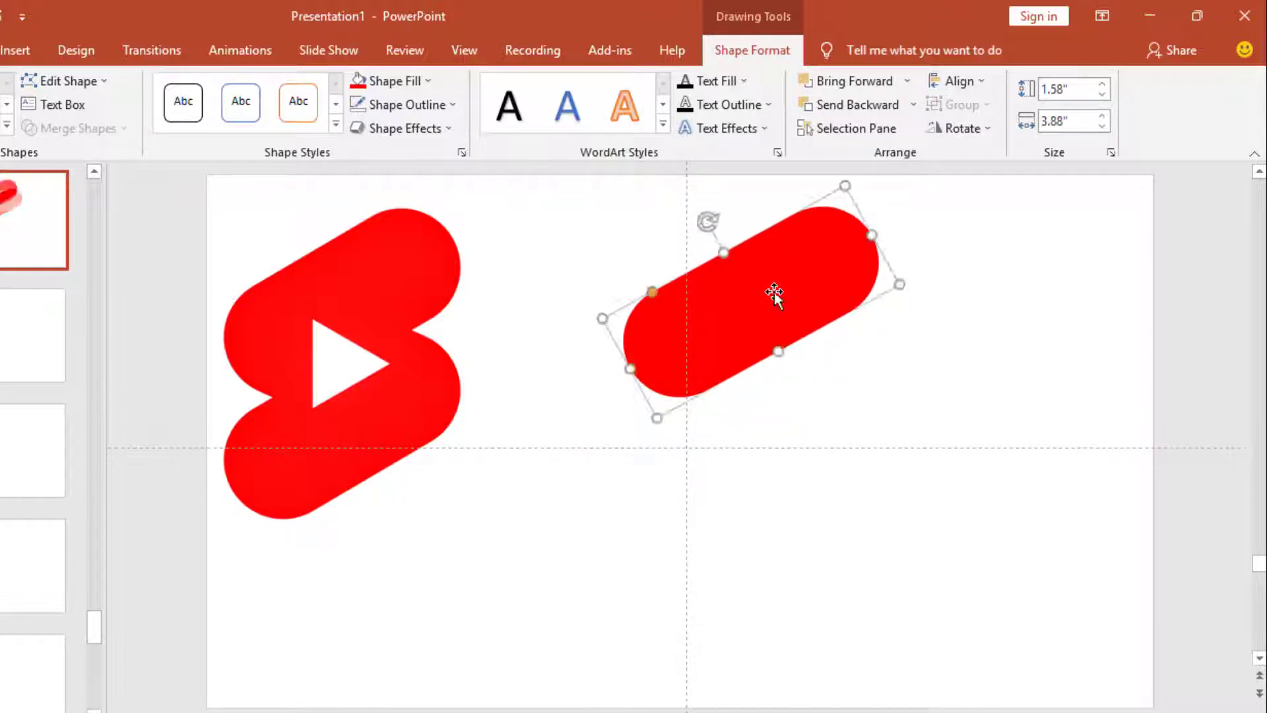
{"action": "mouse_move", "coordinate": [776, 289]}
{"action": "left_mouse_down"}
{"action": "mouse_move", "coordinate": [845, 300]}
{"action": "mouse_move", "coordinate": [847, 415]}
{"action": "left_mouse_up"}
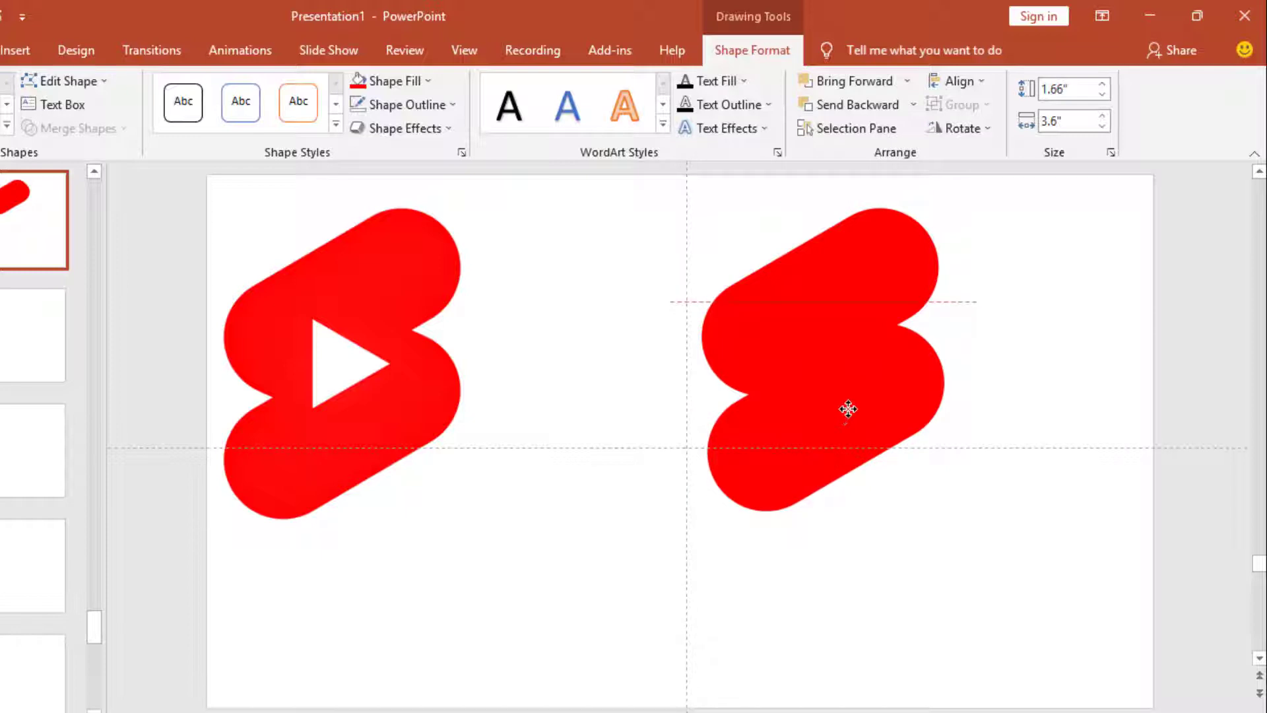
{"action": "left_click_drag", "start_coordinate": [848, 409], "coordinate": [848, 409]}
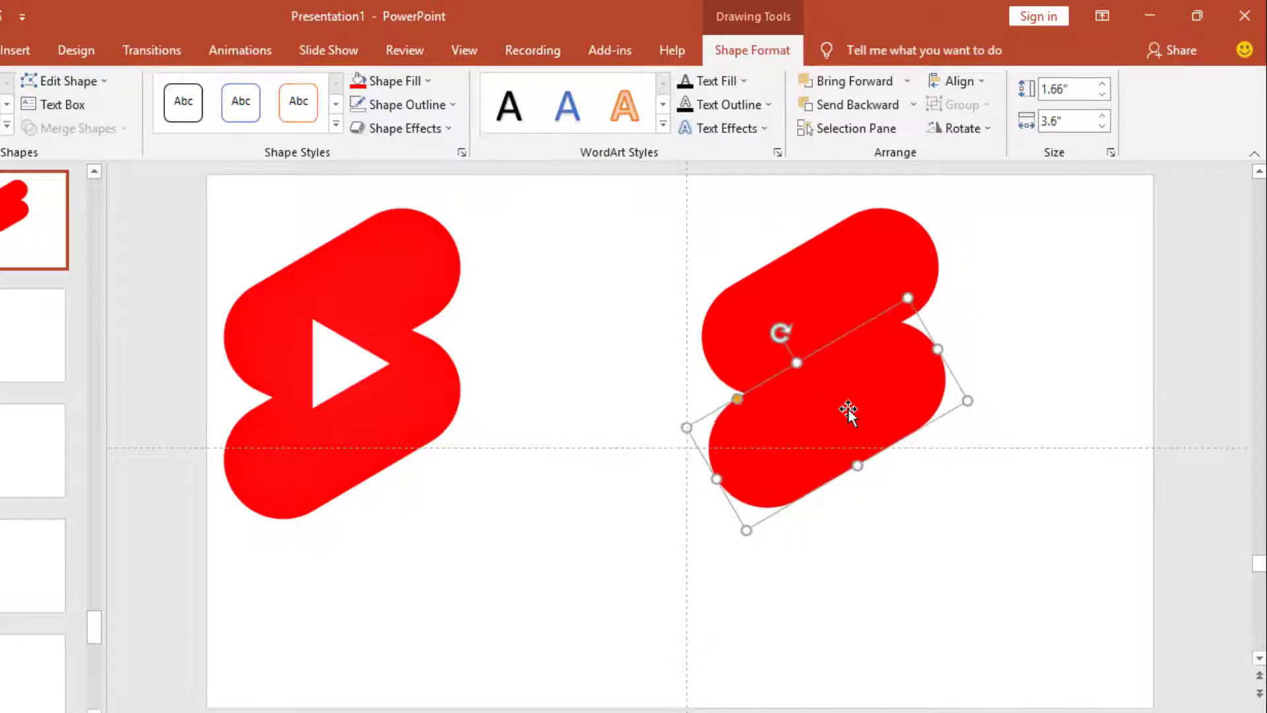
{"action": "key", "text": "ctrl+Right"}
{"action": "key", "text": "ctrl+Right"}
{"action": "key", "text": "ctrl+Right"}
{"action": "key", "text": "ctrl+Right"}
{"action": "key", "text": "ctrl+Right"}
{"action": "key", "text": "ctrl+Right"}
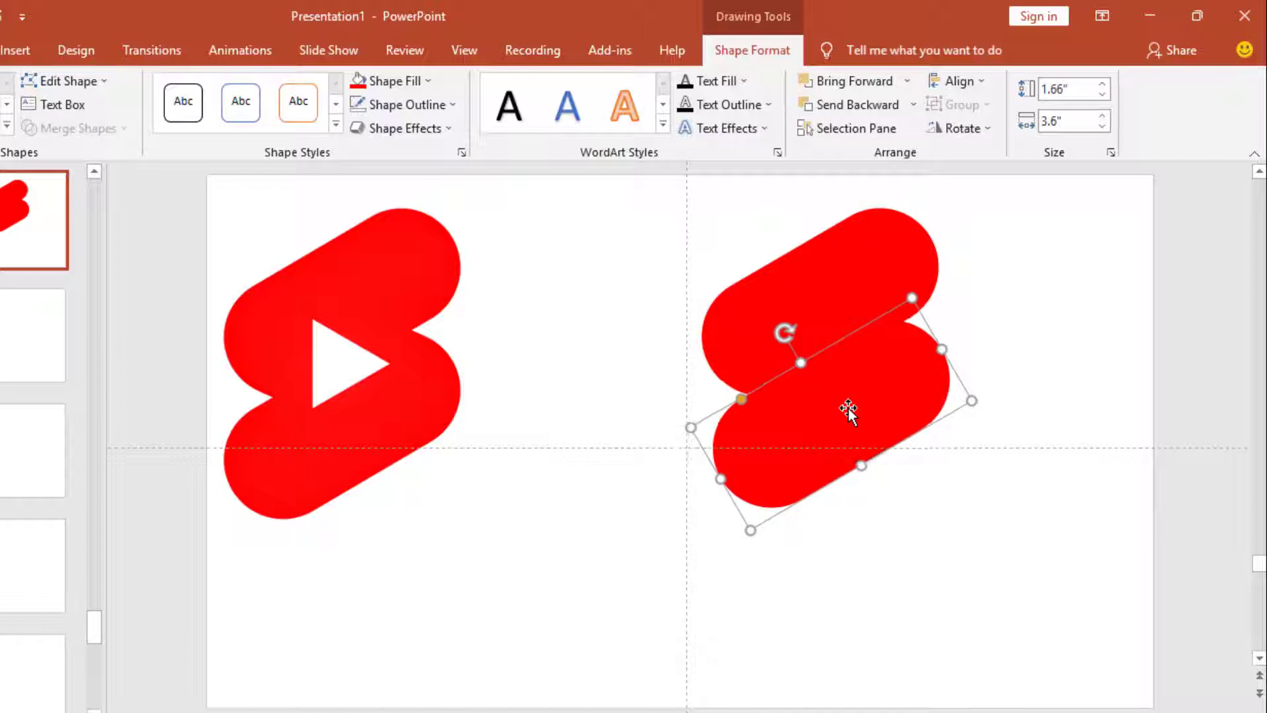
{"action": "left_click", "coordinate": [879, 517]}
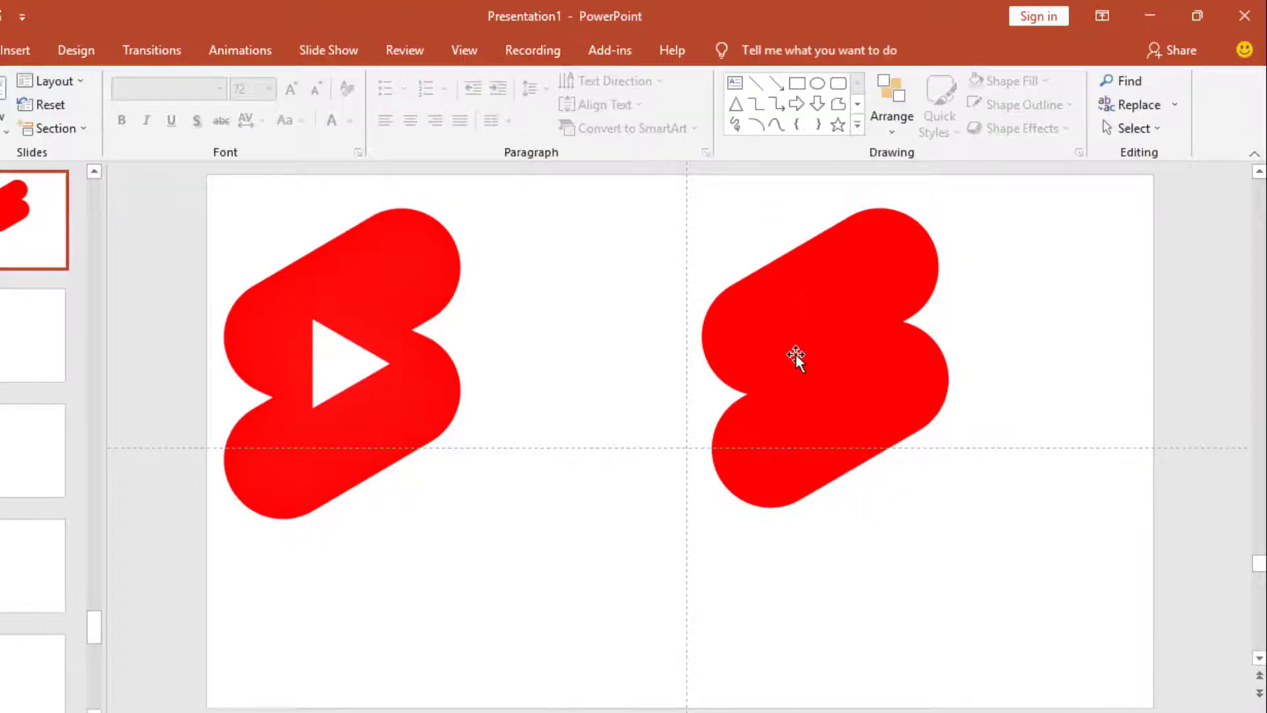
Draw an isosceles triangle with no outline and change its blue fill to white.
{"action": "left_click", "coordinate": [737, 109]}
{"action": "mouse_move", "coordinate": [559, 259]}
{"action": "left_mouse_down"}
{"action": "mouse_move", "coordinate": [685, 408]}
{"action": "mouse_move", "coordinate": [691, 388]}
{"action": "left_mouse_up"}
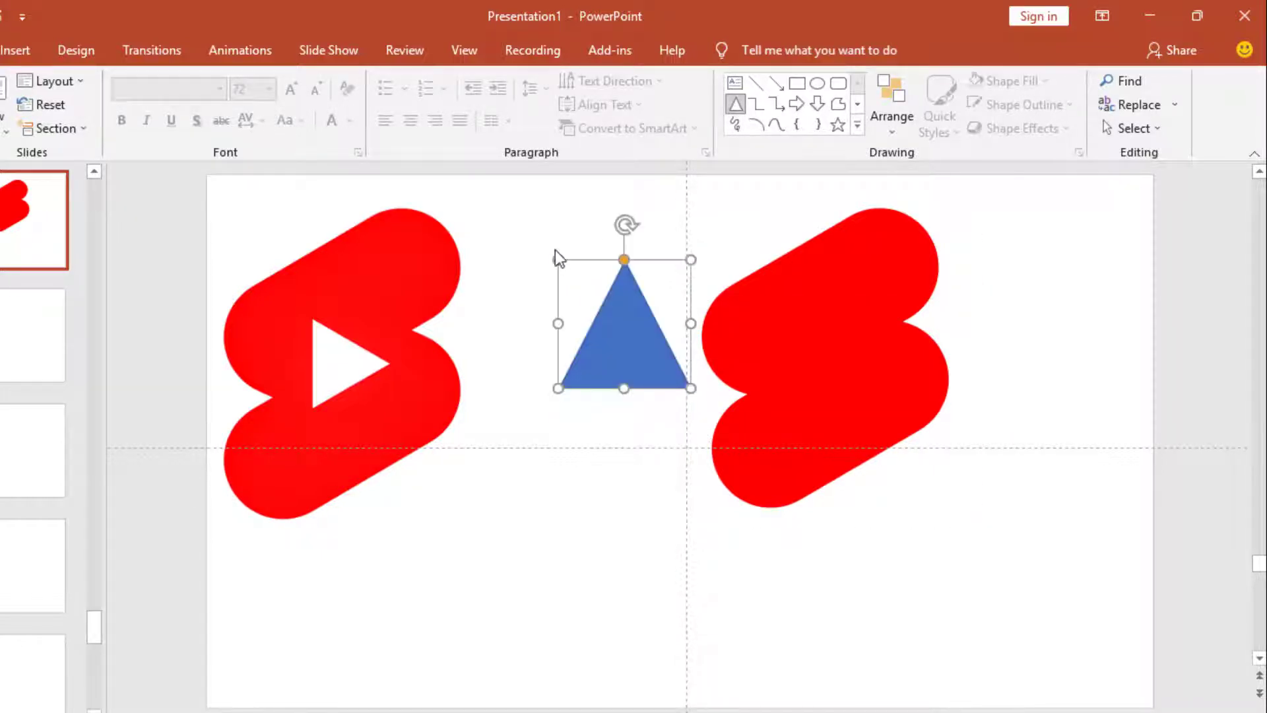
{"action": "left_click", "coordinate": [454, 105]}
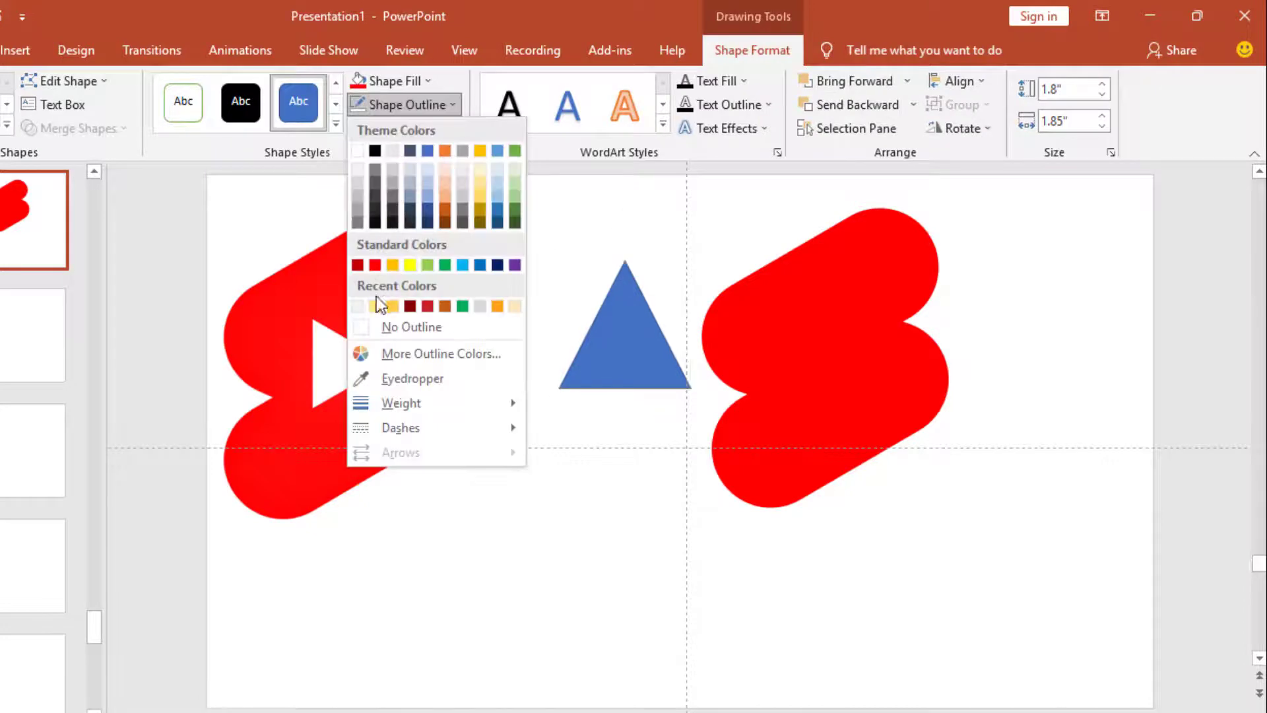
{"action": "left_click", "coordinate": [410, 327]}
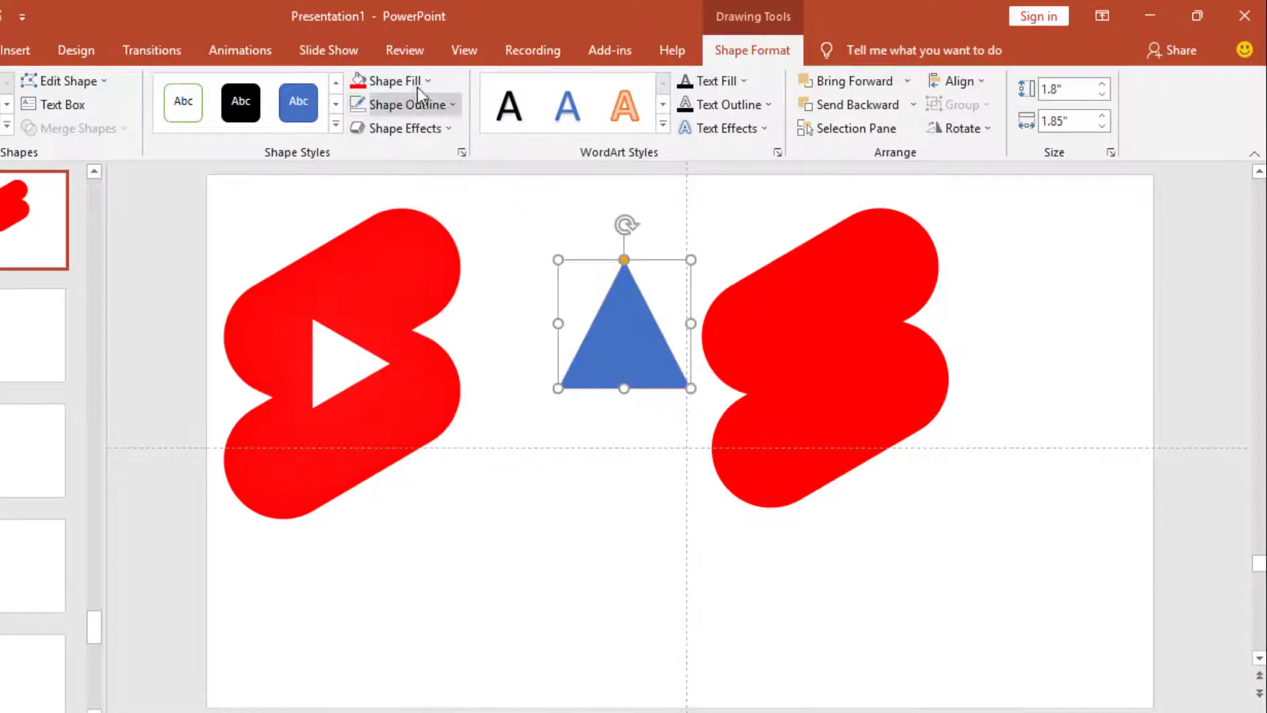
{"action": "left_click", "coordinate": [429, 81]}
{"action": "left_click", "coordinate": [392, 306]}
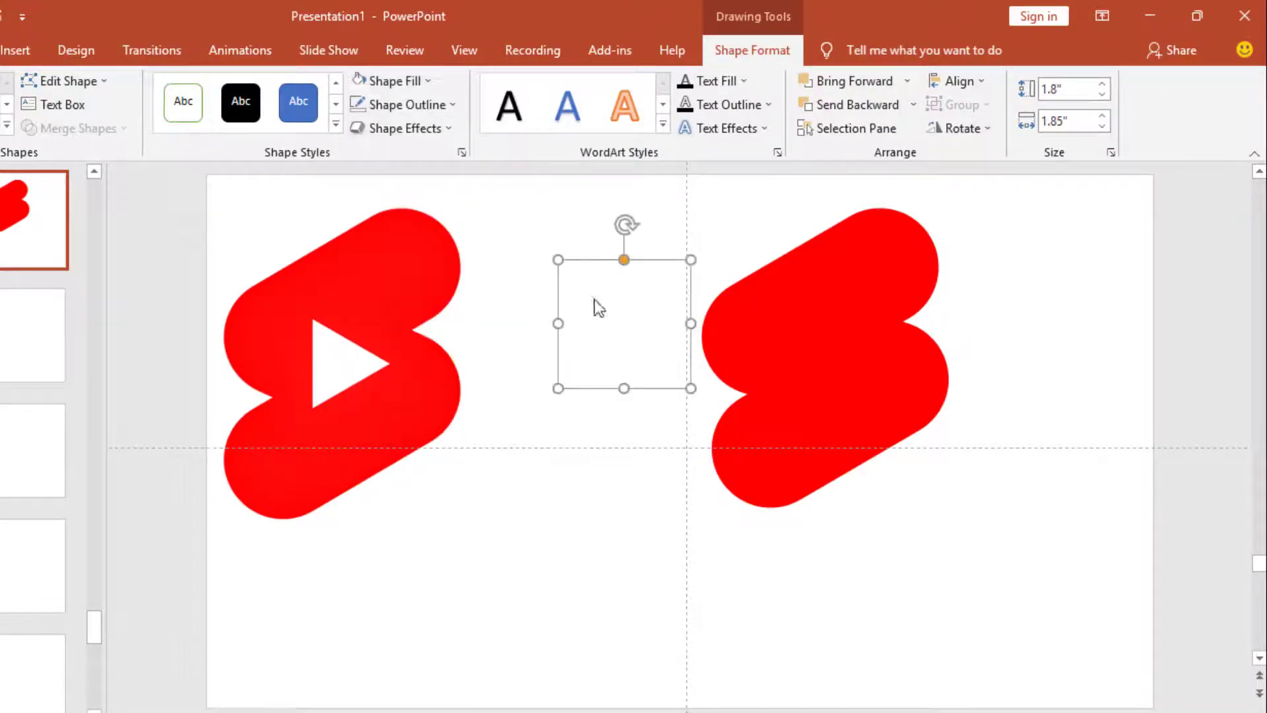
Rotate the triangle to point right, shrink it to about 1.52" by 1.57", and centre it in the S.
{"action": "left_click_drag", "start_coordinate": [598, 308], "coordinate": [785, 322]}
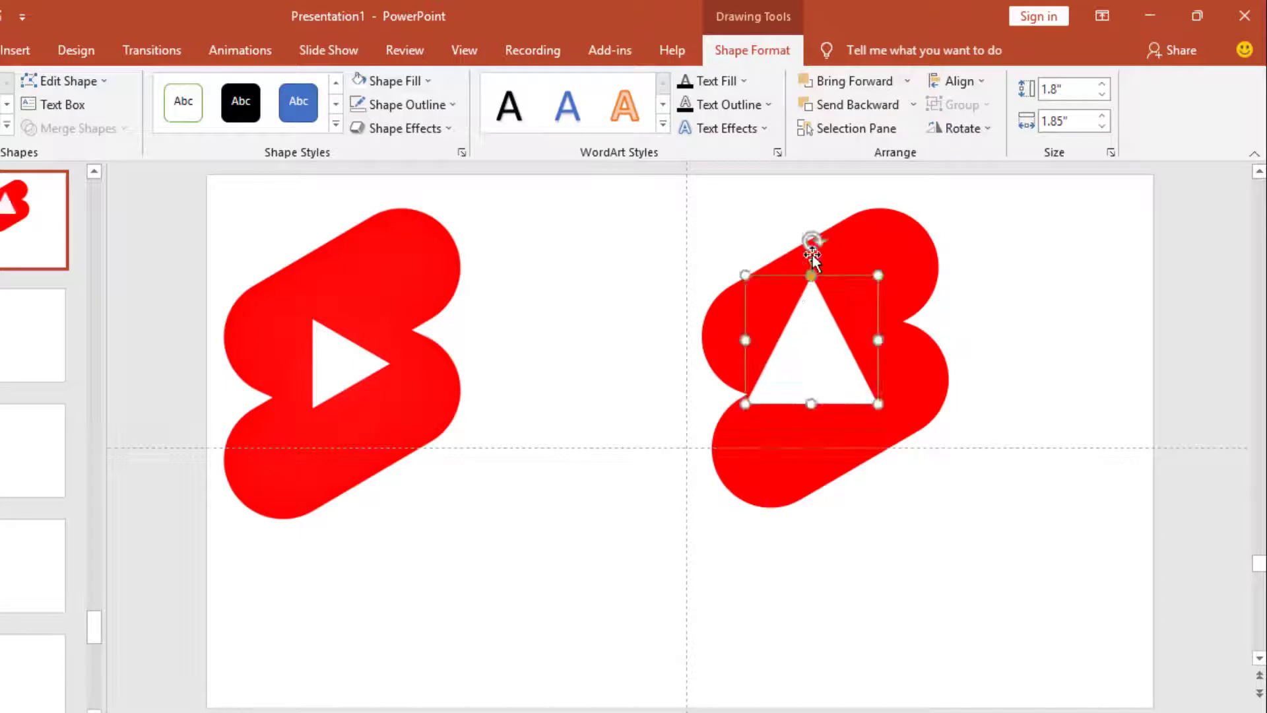
{"action": "left_click_drag", "start_coordinate": [812, 242], "coordinate": [905, 334]}
{"action": "left_click_drag", "start_coordinate": [809, 339], "coordinate": [830, 359]}
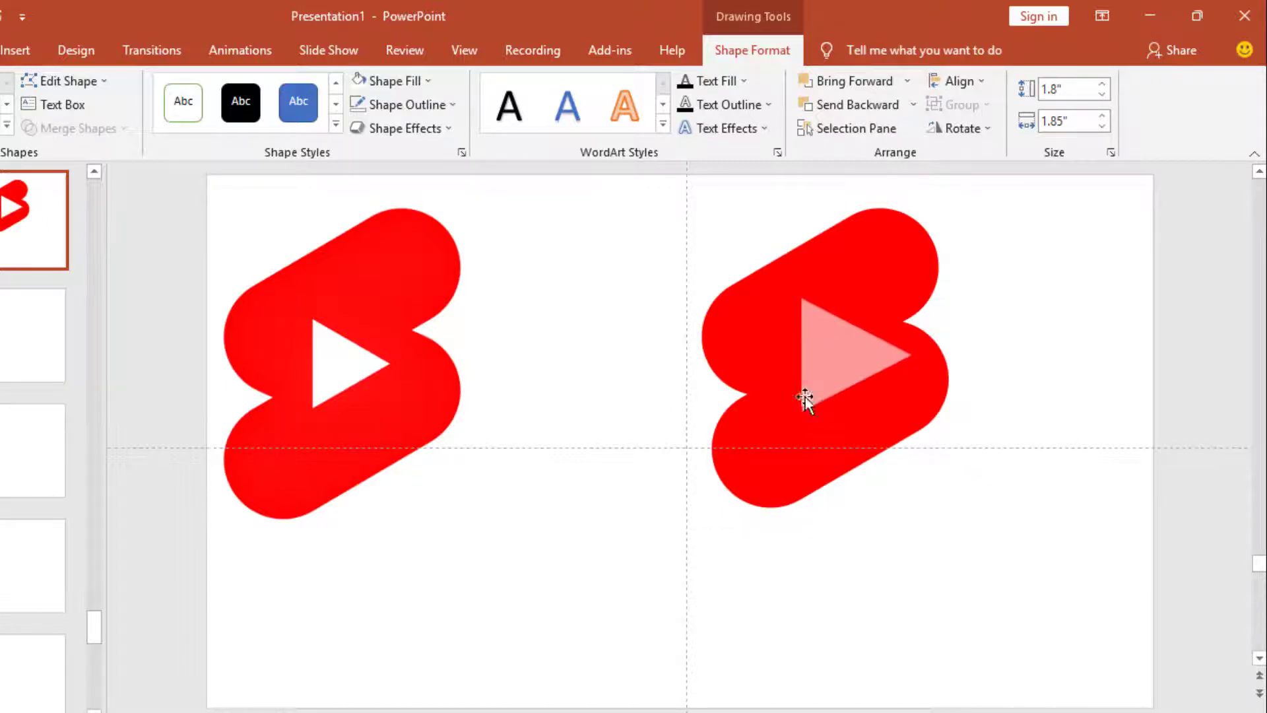
{"action": "left_click_drag", "start_coordinate": [779, 429], "coordinate": [815, 371]}
{"action": "left_click", "coordinate": [1006, 373]}
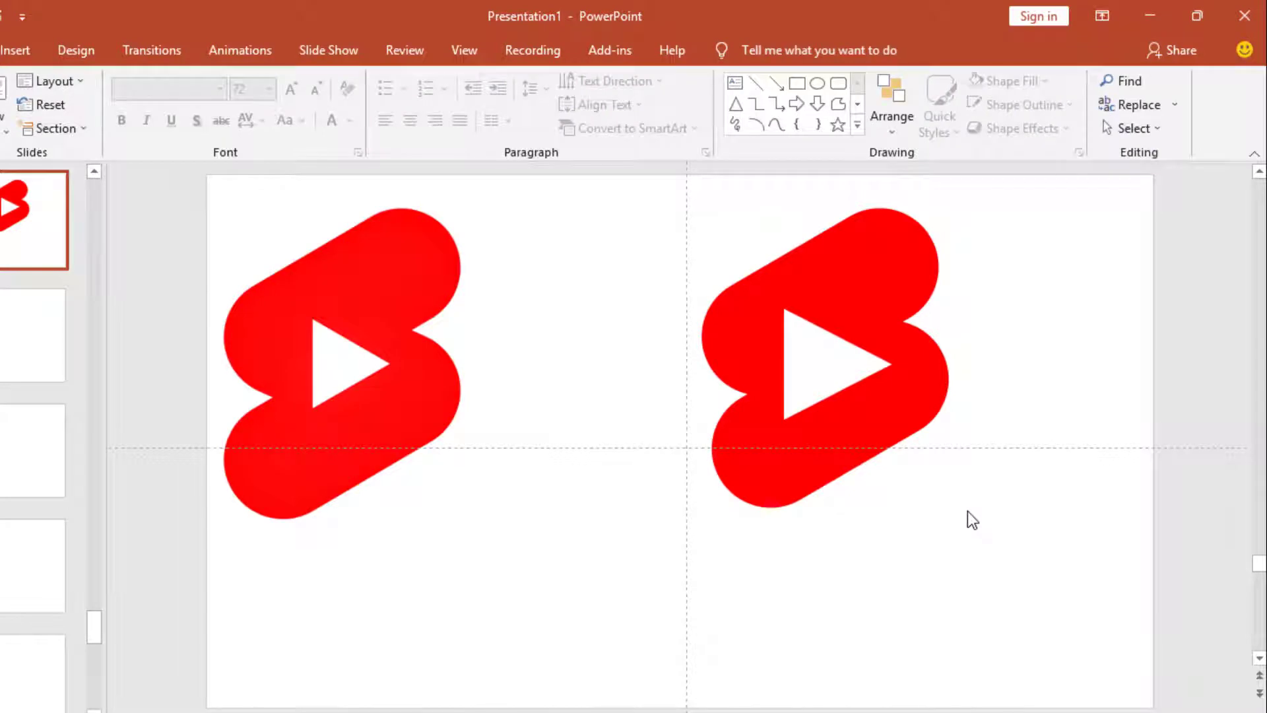
Group the right logo's shapes with Ctrl+G and move the group to the slide centre.
{"action": "mouse_move", "coordinate": [1020, 633]}
{"action": "left_mouse_down"}
{"action": "mouse_move", "coordinate": [612, 244]}
{"action": "mouse_move", "coordinate": [643, 181]}
{"action": "left_mouse_up"}
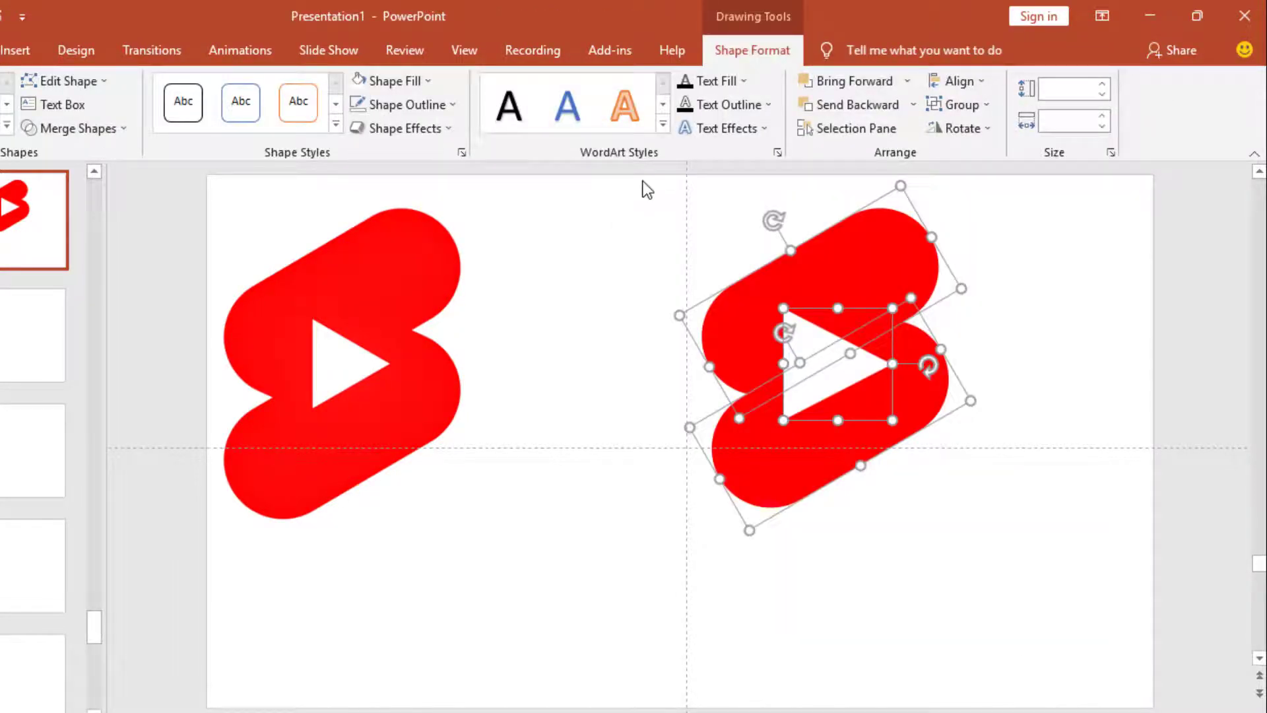
{"action": "key", "text": "ctrl+g"}
{"action": "mouse_move", "coordinate": [823, 262]}
{"action": "left_mouse_down"}
{"action": "mouse_move", "coordinate": [707, 334]}
{"action": "mouse_move", "coordinate": [701, 359]}
{"action": "left_mouse_up"}
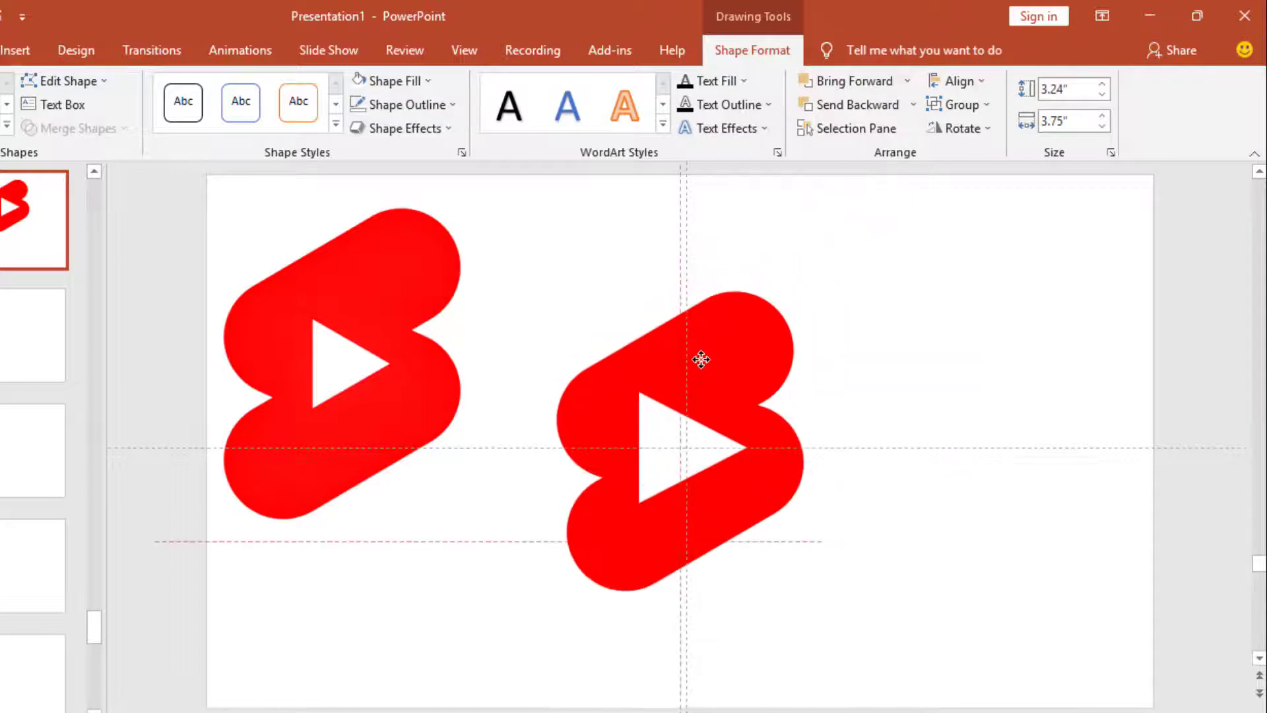
Delete the original left logo picture and enlarge the group to 3.24" by 3.75".
{"action": "left_click", "coordinate": [423, 317]}
{"action": "key", "text": "Delete"}
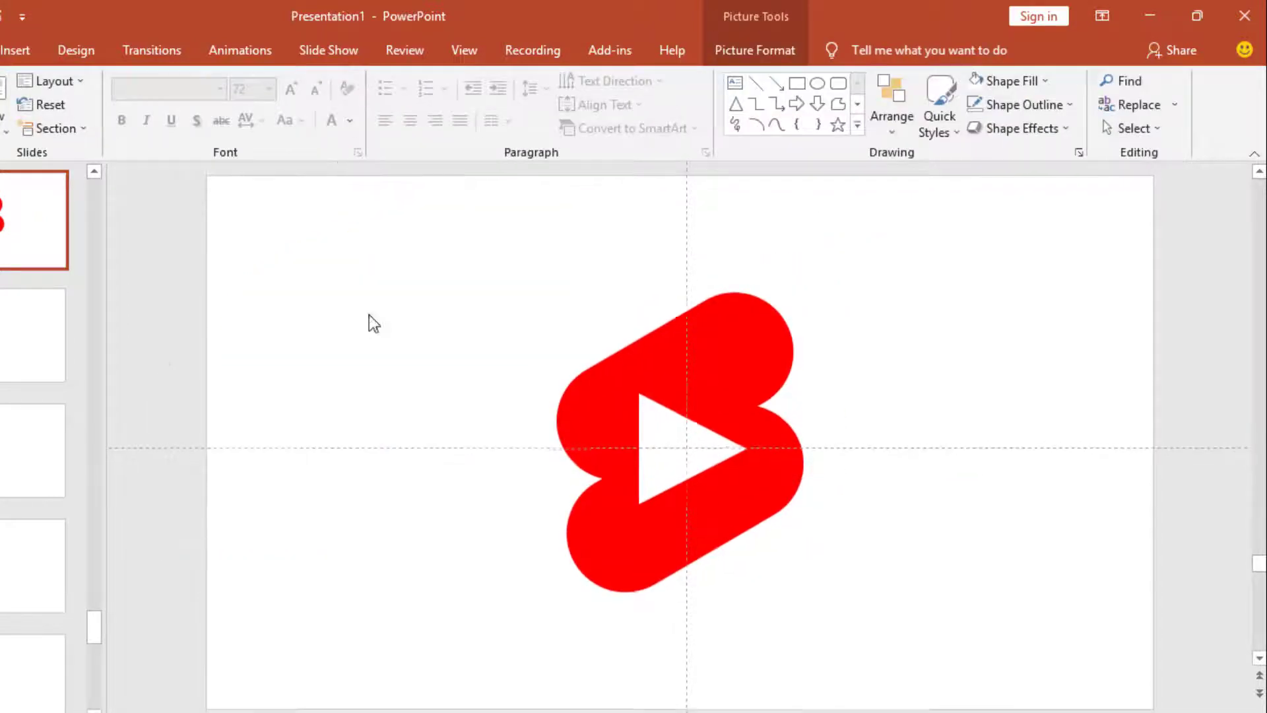
{"action": "left_click_drag", "start_coordinate": [627, 381], "coordinate": [637, 393]}
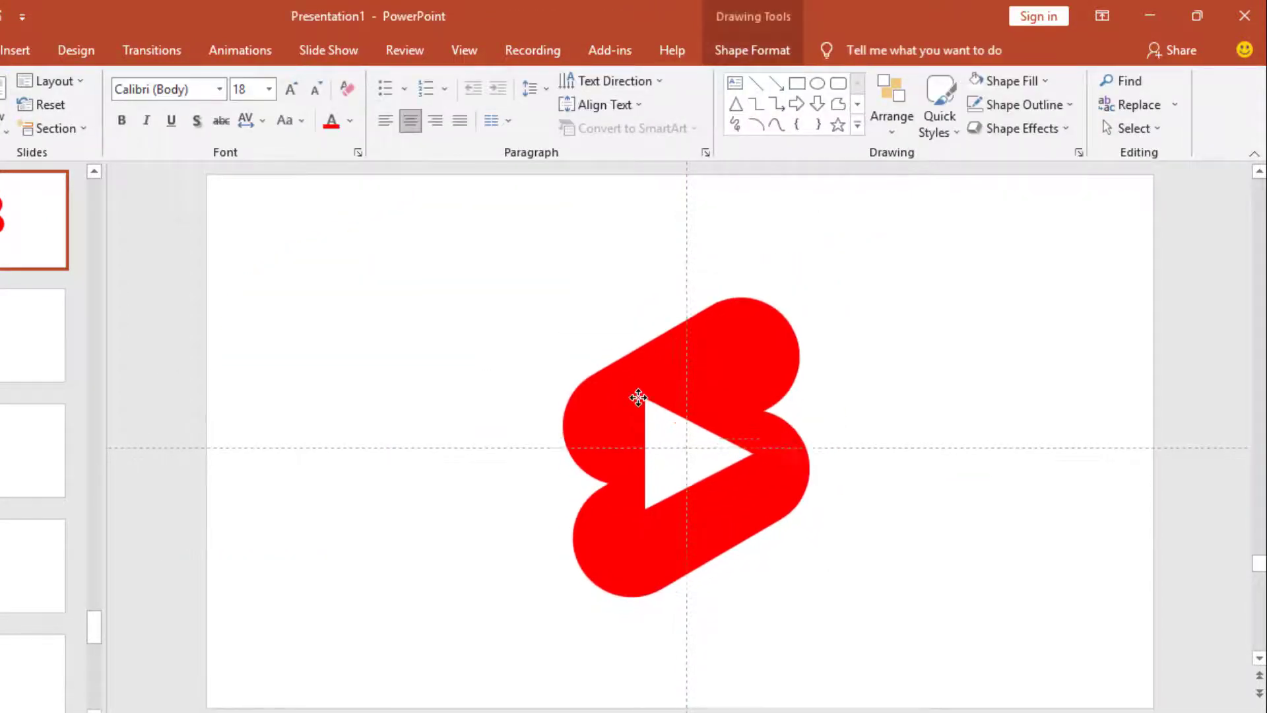
{"action": "mouse_move", "coordinate": [828, 322]}
{"action": "left_mouse_down"}
{"action": "mouse_move", "coordinate": [853, 307]}
{"action": "mouse_move", "coordinate": [791, 308]}
{"action": "left_mouse_up"}
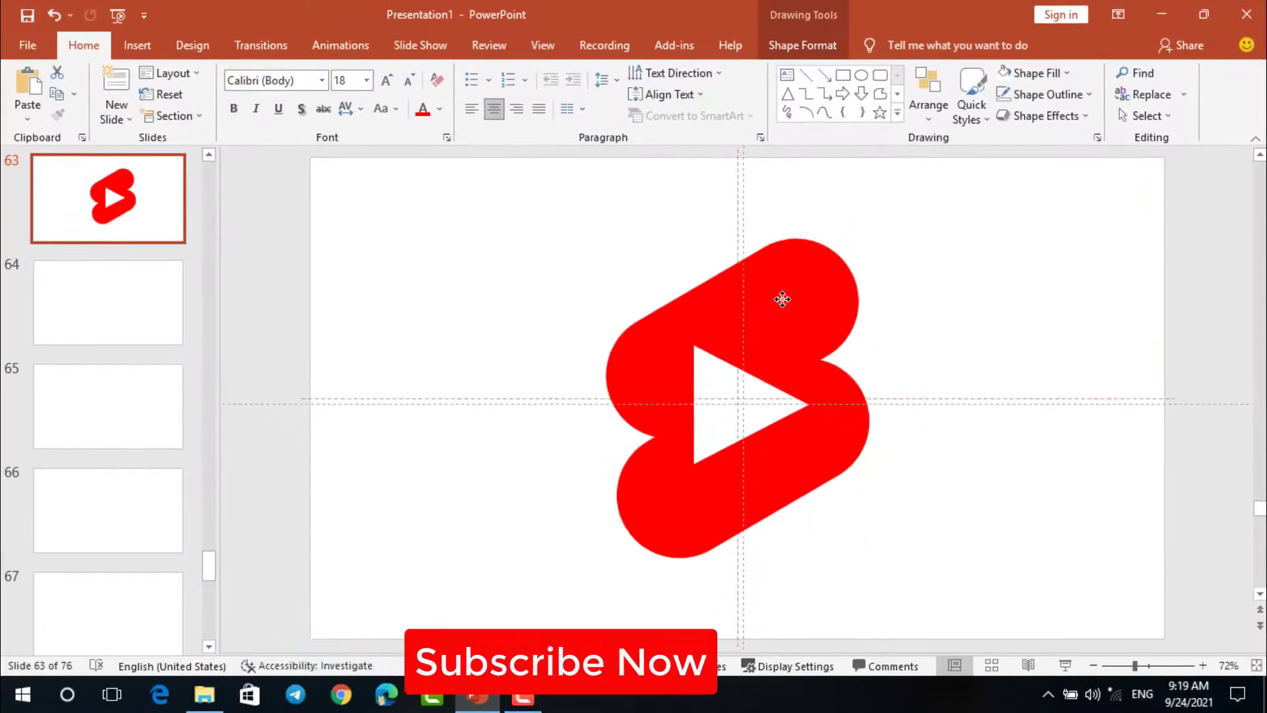
Draw a 6.97" circle centred over the logo and send it to the back.
{"action": "left_click", "coordinate": [947, 295]}
{"action": "scroll", "coordinate": [948, 297], "scroll_direction": "down", "scroll_amount": 1}
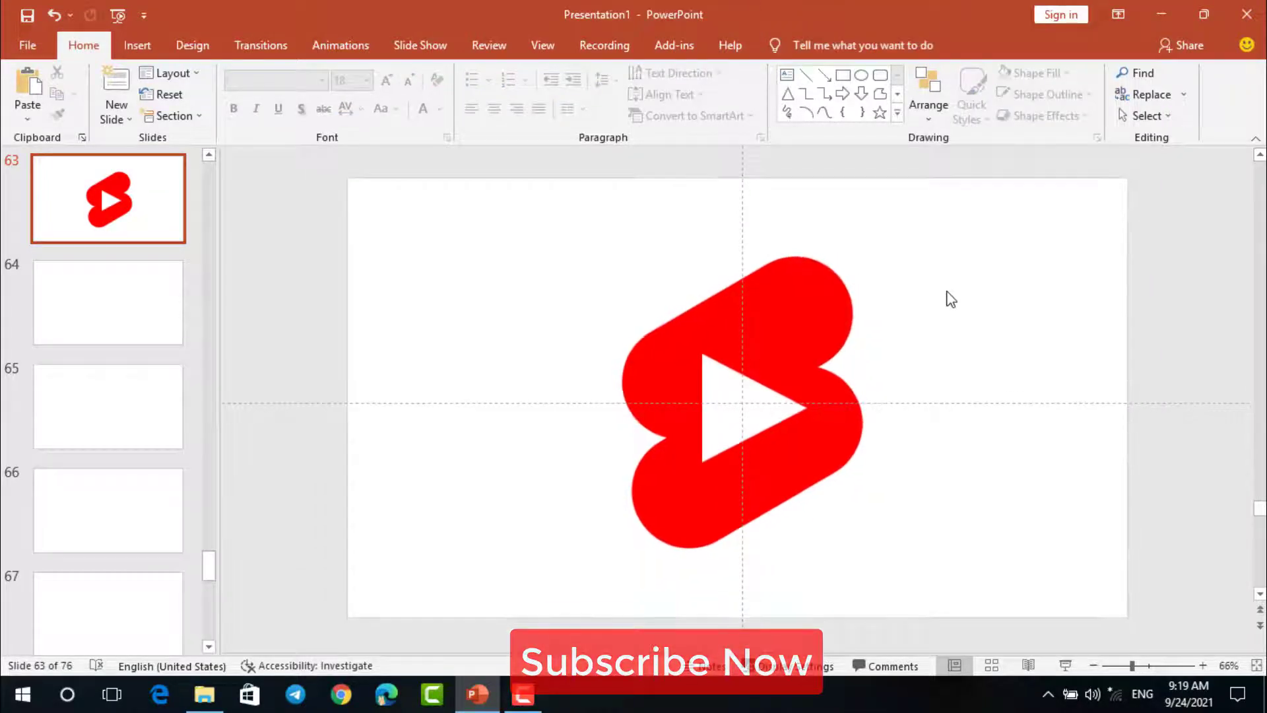
{"action": "left_click", "coordinate": [861, 74]}
{"action": "left_click_drag", "start_coordinate": [590, 211], "coordinate": [995, 599]}
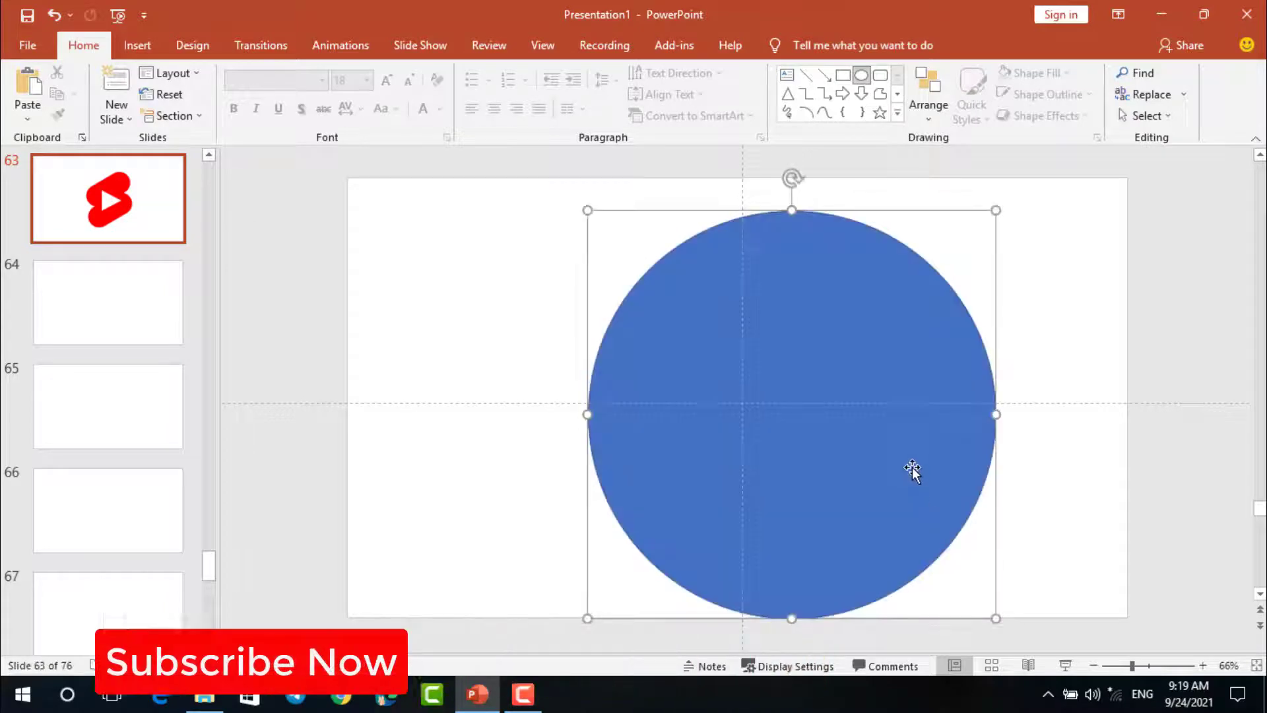
{"action": "left_click_drag", "start_coordinate": [912, 465], "coordinate": [859, 442]}
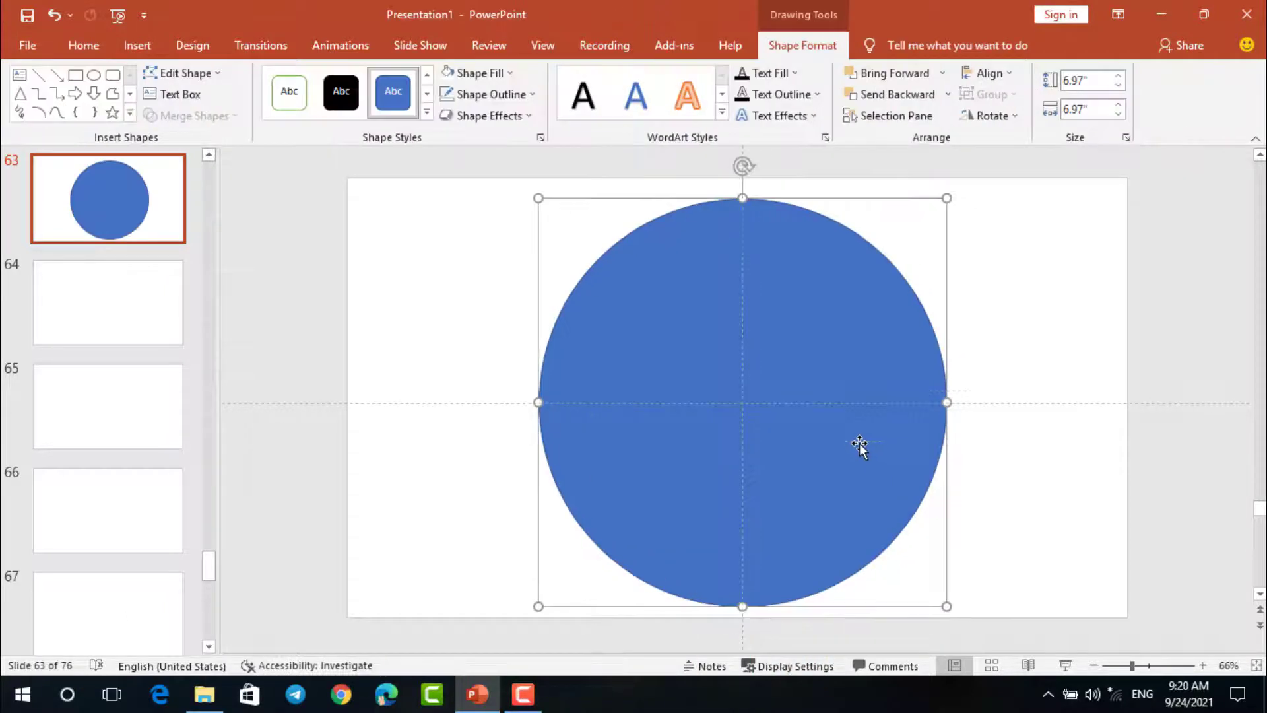
{"action": "left_click", "coordinate": [946, 95]}
{"action": "left_click", "coordinate": [934, 137]}
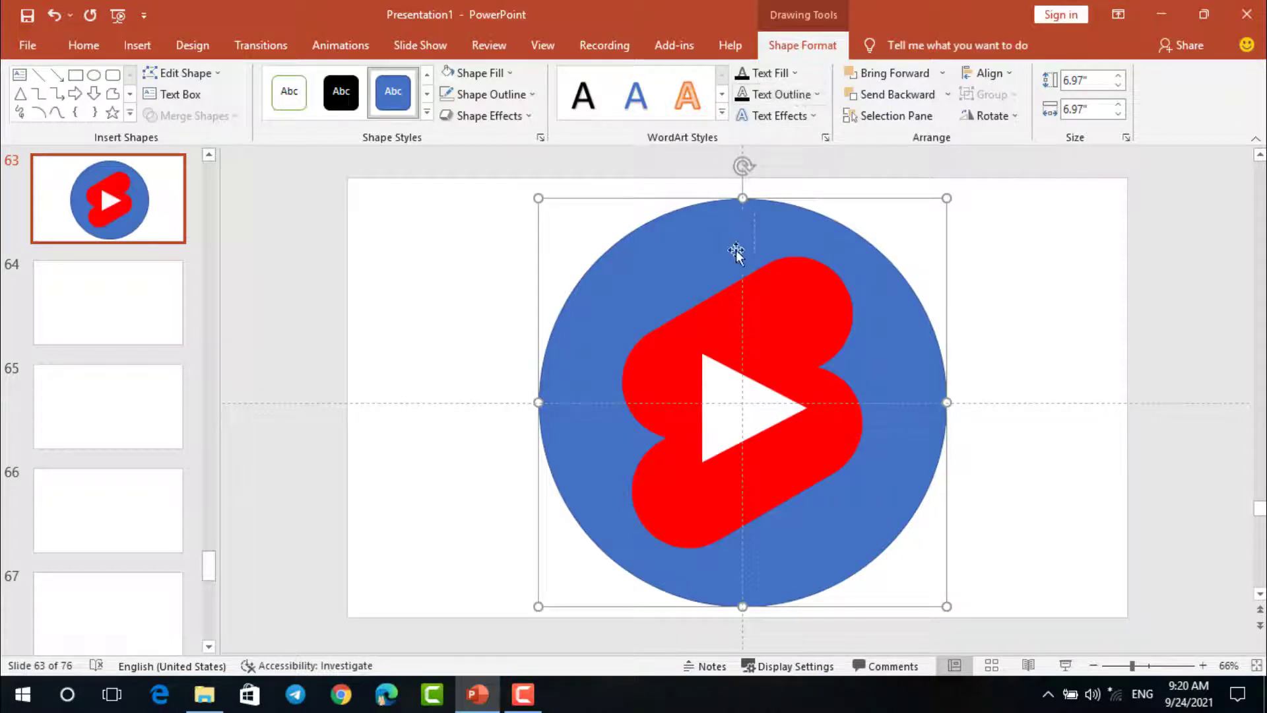
In Format Shape, switch the circle to a gradient fill of type Radial.
{"action": "right_click", "coordinate": [779, 229]}
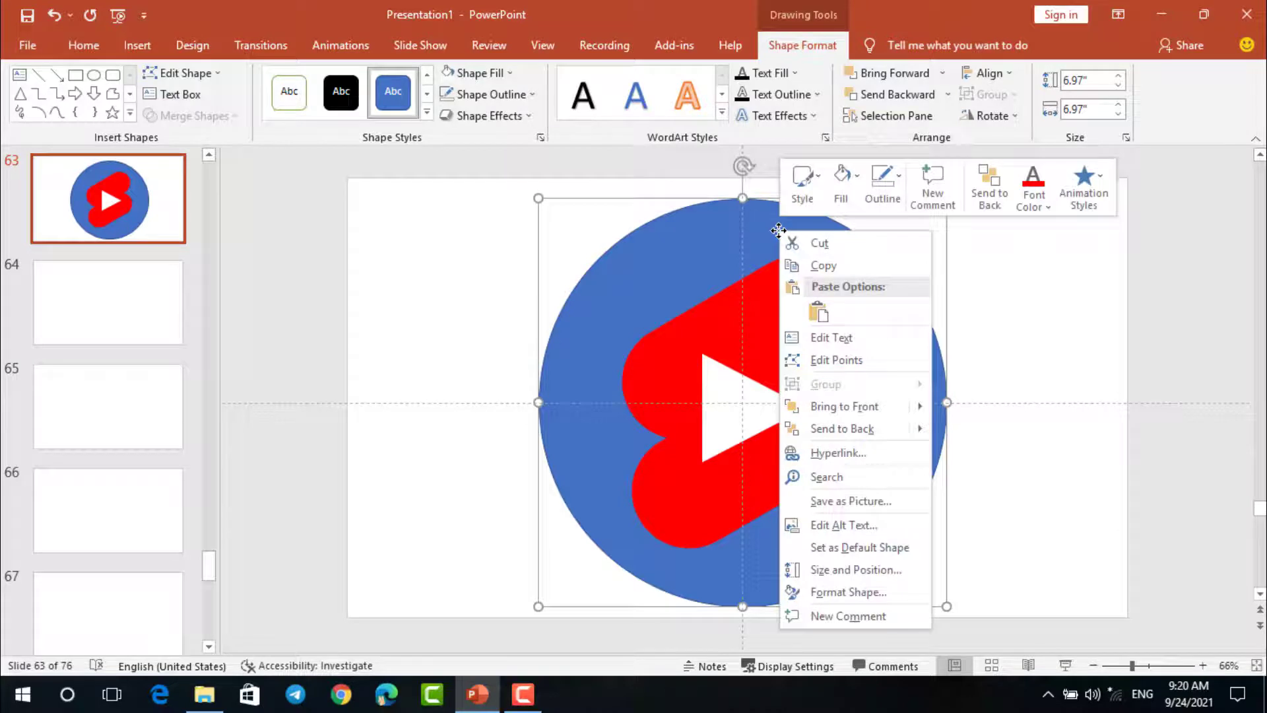
{"action": "left_click", "coordinate": [855, 593]}
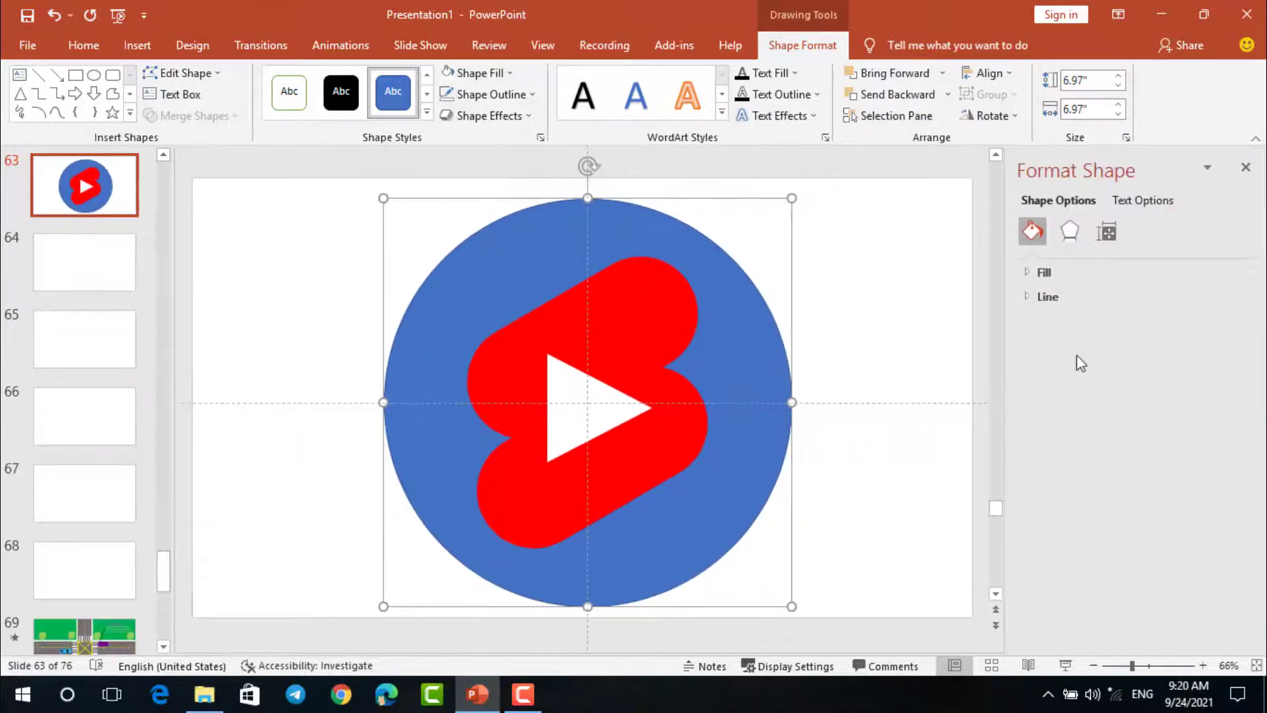
{"action": "left_click", "coordinate": [1027, 270]}
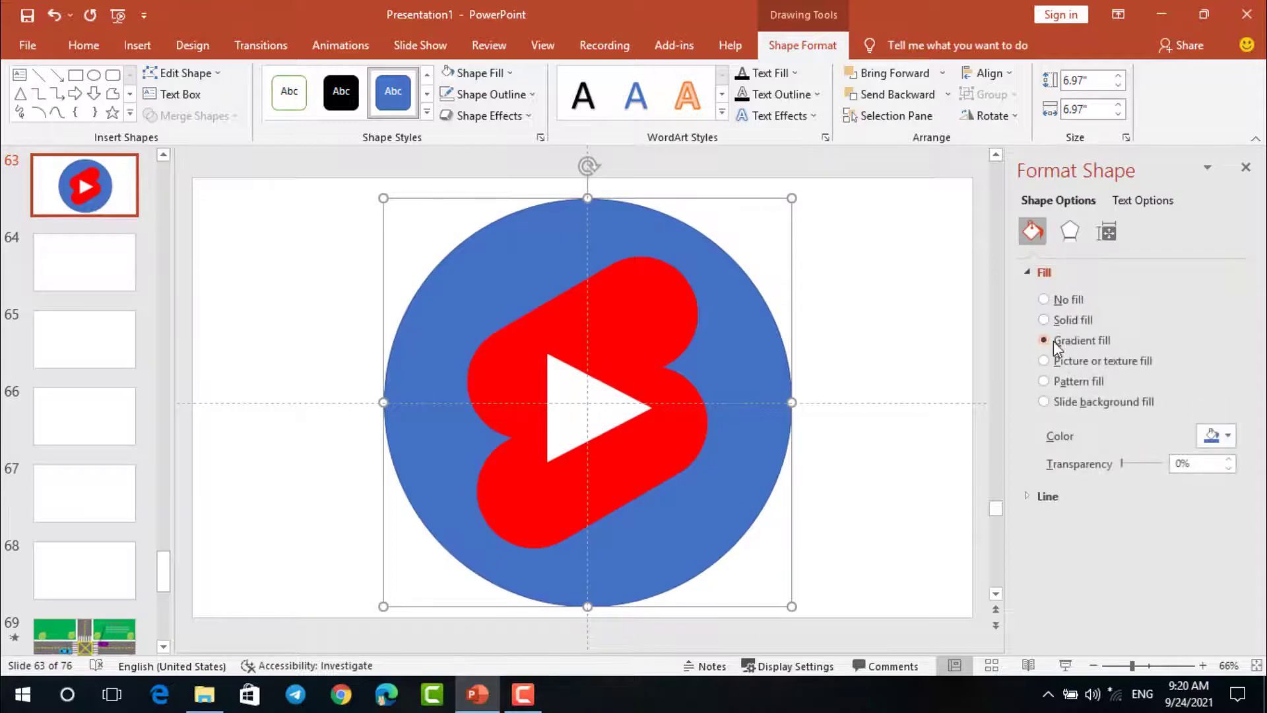
{"action": "left_click", "coordinate": [1054, 341]}
{"action": "left_click", "coordinate": [1140, 566]}
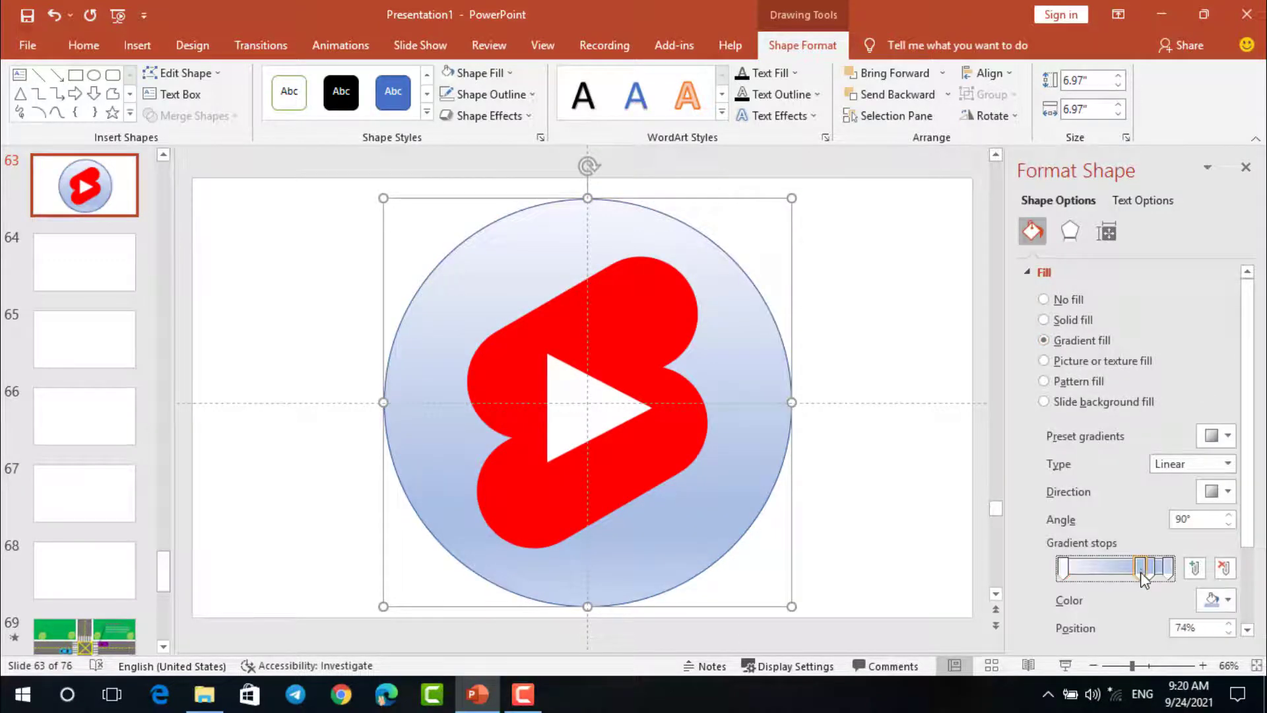
{"action": "left_click", "coordinate": [1229, 437]}
{"action": "left_click", "coordinate": [1229, 437]}
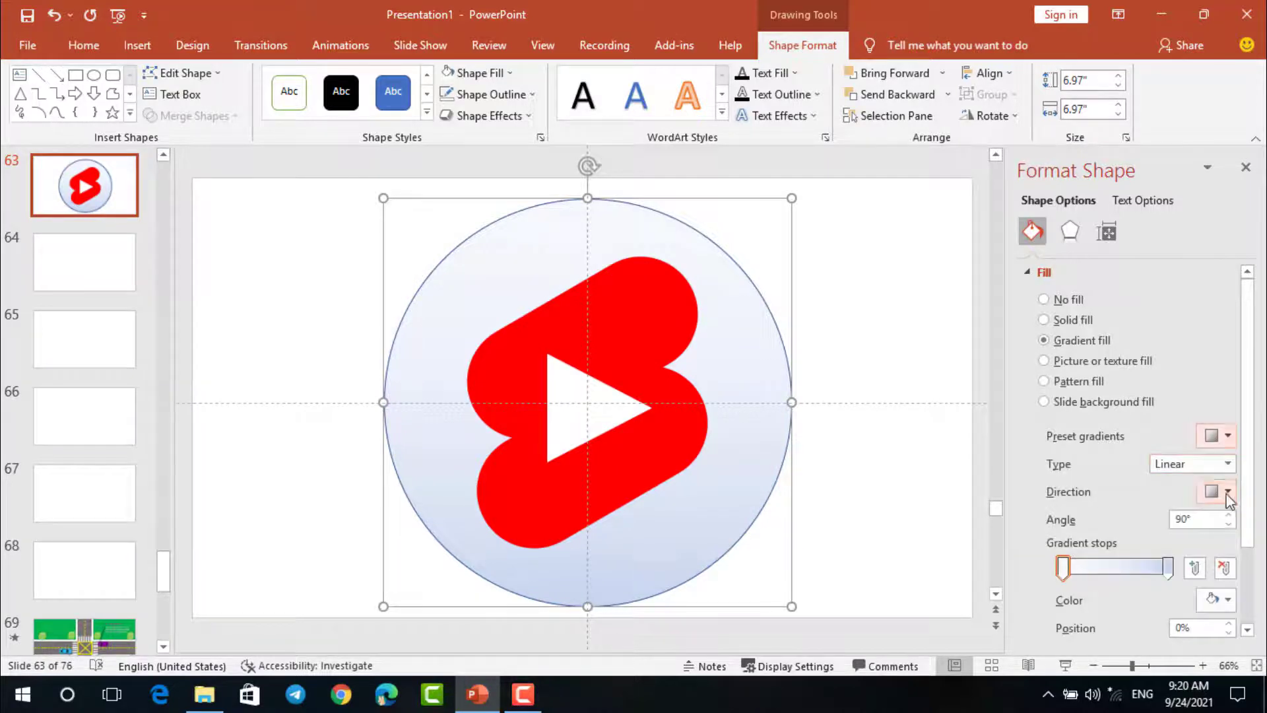
{"action": "left_click", "coordinate": [1227, 493]}
{"action": "left_click", "coordinate": [1225, 465]}
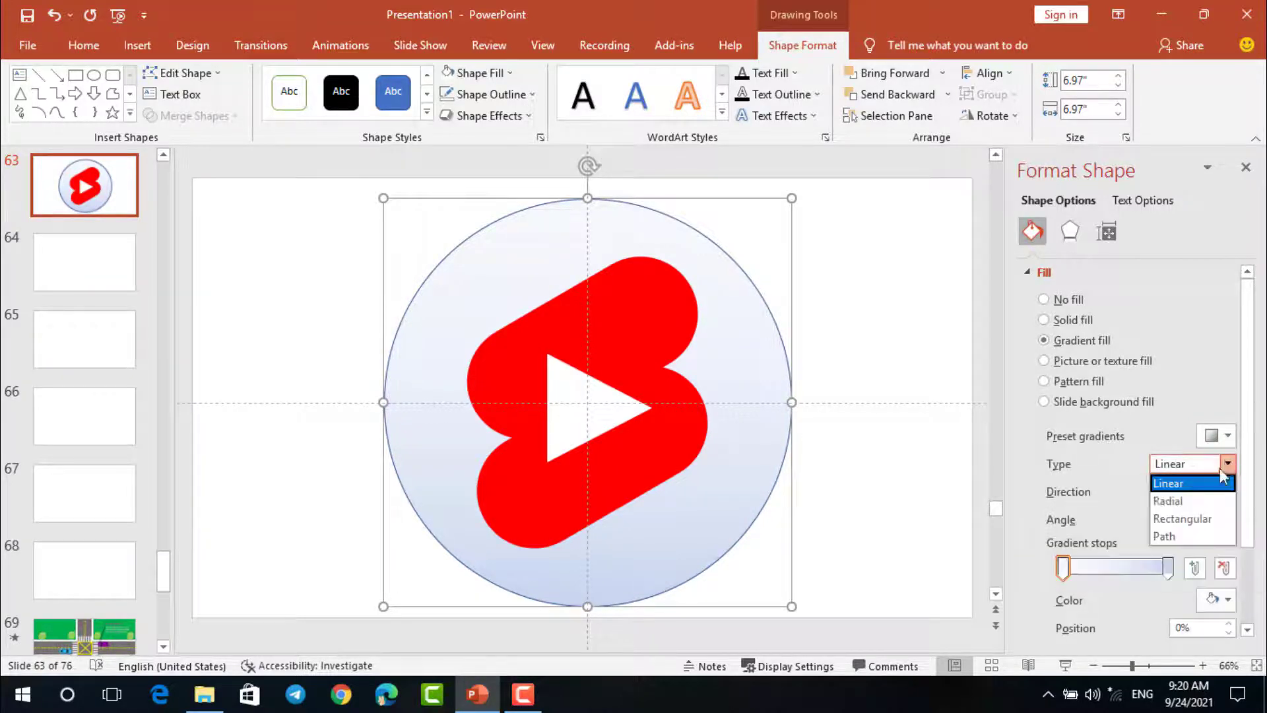
{"action": "left_click", "coordinate": [1188, 501]}
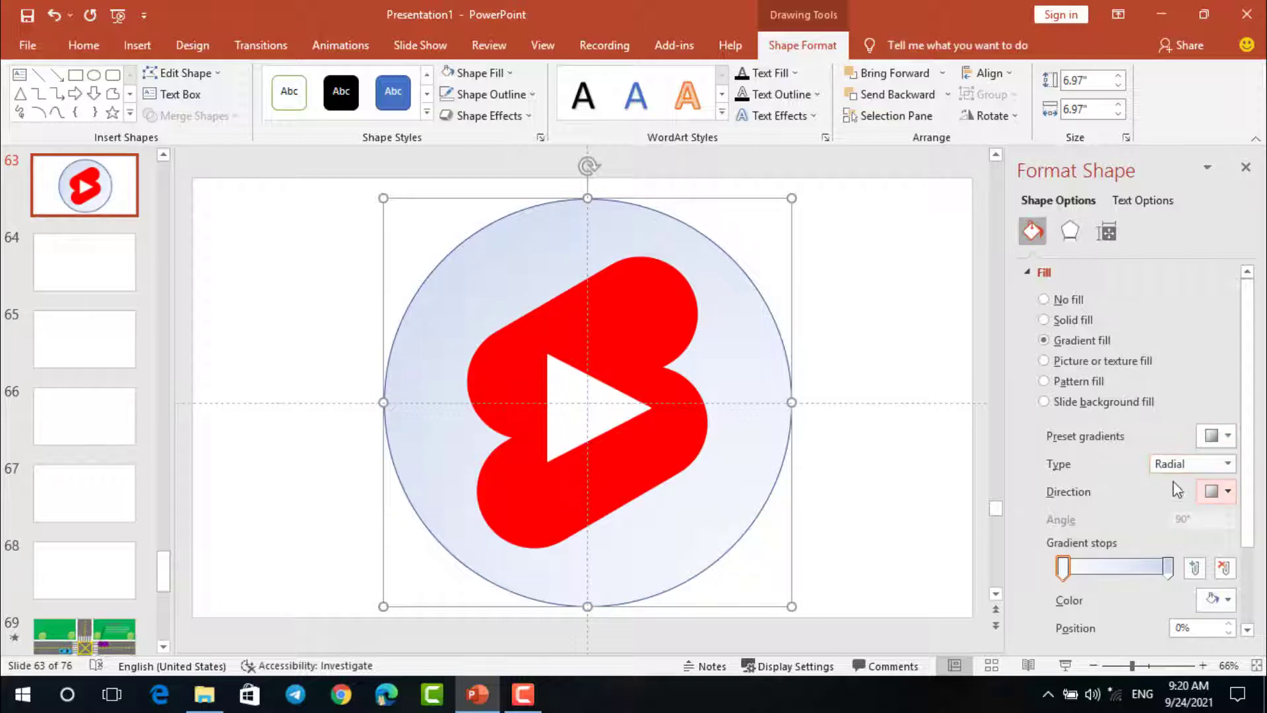
{"action": "left_click", "coordinate": [1226, 464]}
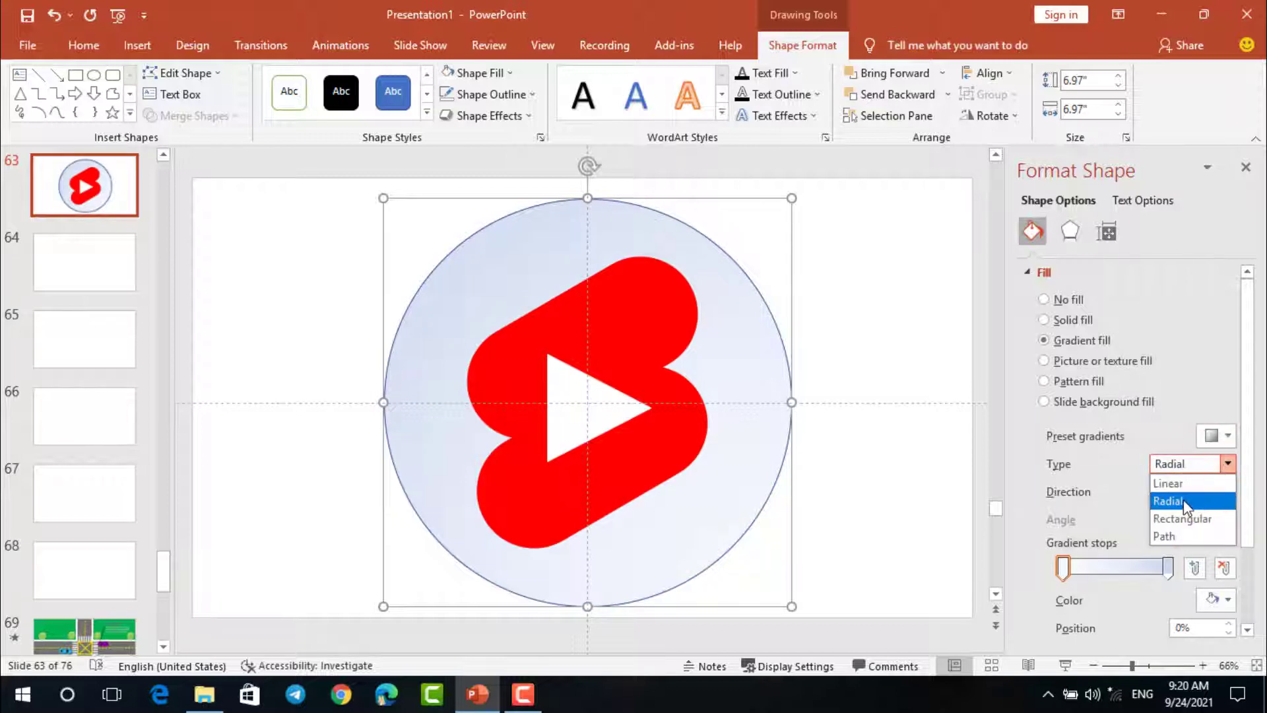
{"action": "left_click", "coordinate": [1185, 502]}
{"action": "left_click", "coordinate": [1226, 491]}
{"action": "left_click", "coordinate": [1161, 530]}
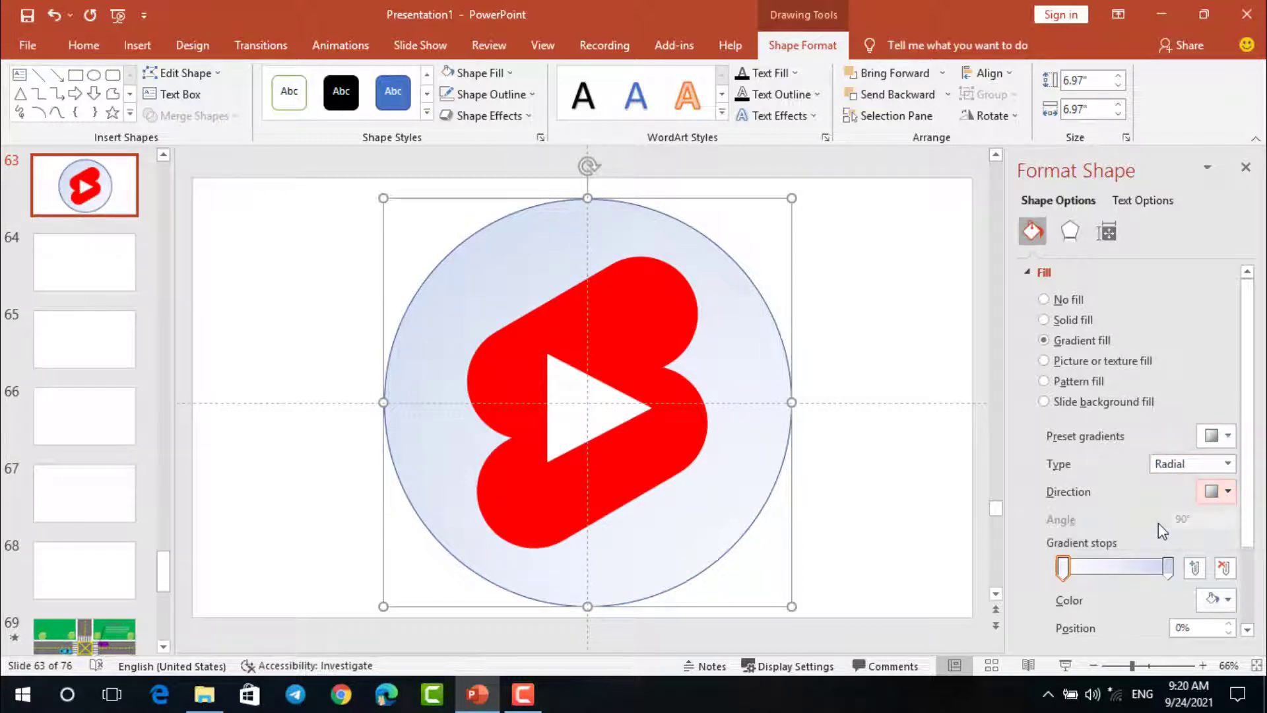
Set the left gradient stop to yellow and the right stop to gold.
{"action": "left_click", "coordinate": [1062, 568]}
{"action": "left_click", "coordinate": [1228, 601]}
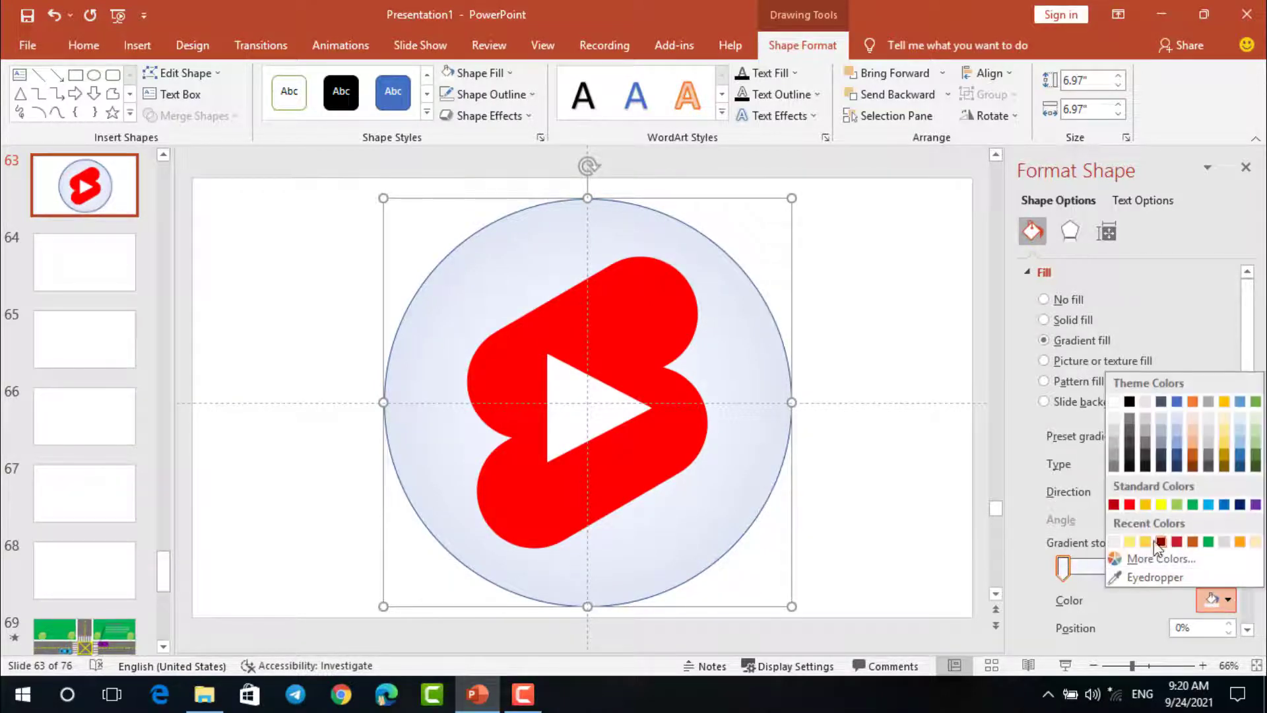
{"action": "left_click", "coordinate": [1161, 506]}
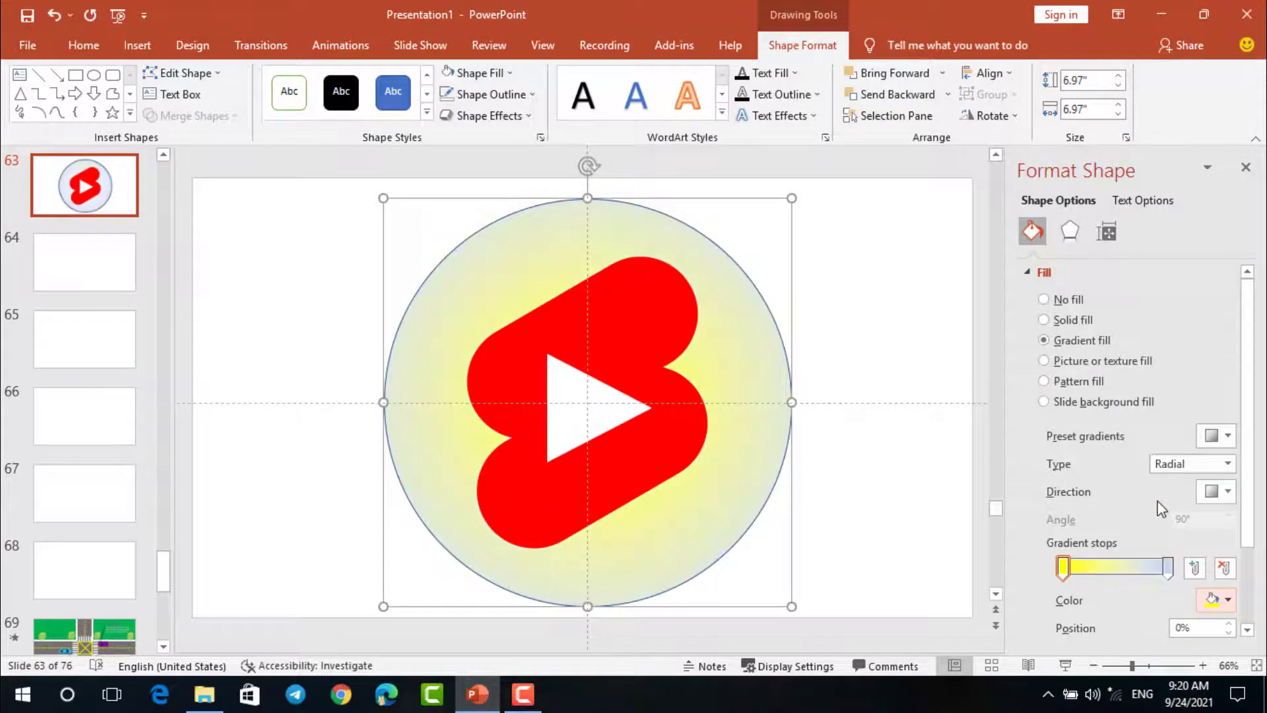
{"action": "left_click", "coordinate": [1167, 567]}
{"action": "left_click", "coordinate": [1228, 599]}
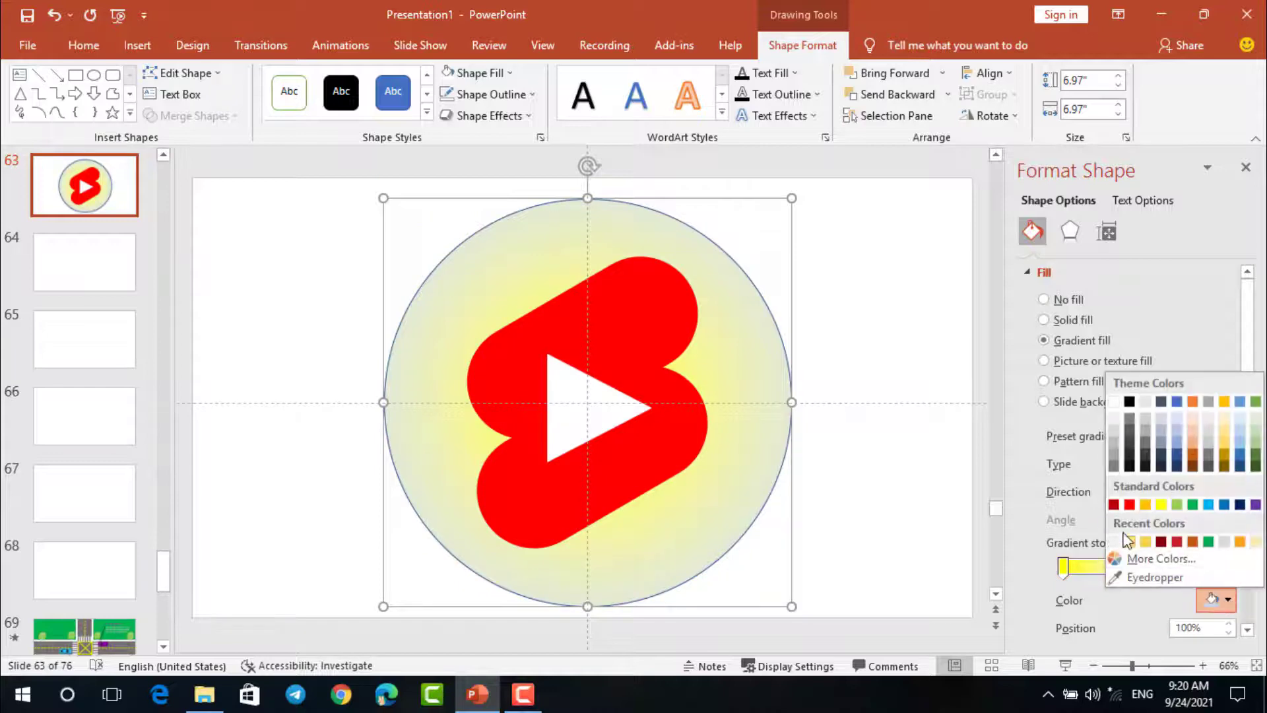
{"action": "left_click", "coordinate": [1147, 504]}
{"action": "left_click", "coordinate": [871, 462]}
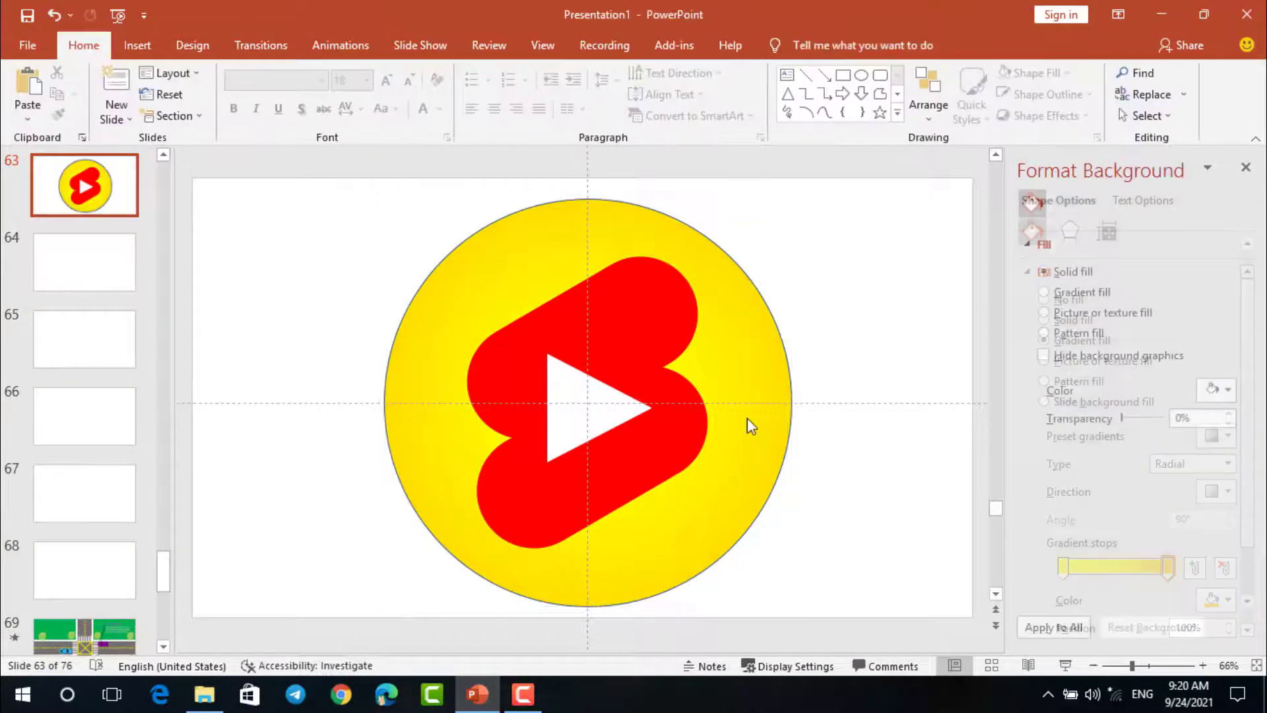
Remove the circle's outline and close the Format Shape pane.
{"action": "left_click", "coordinate": [747, 418]}
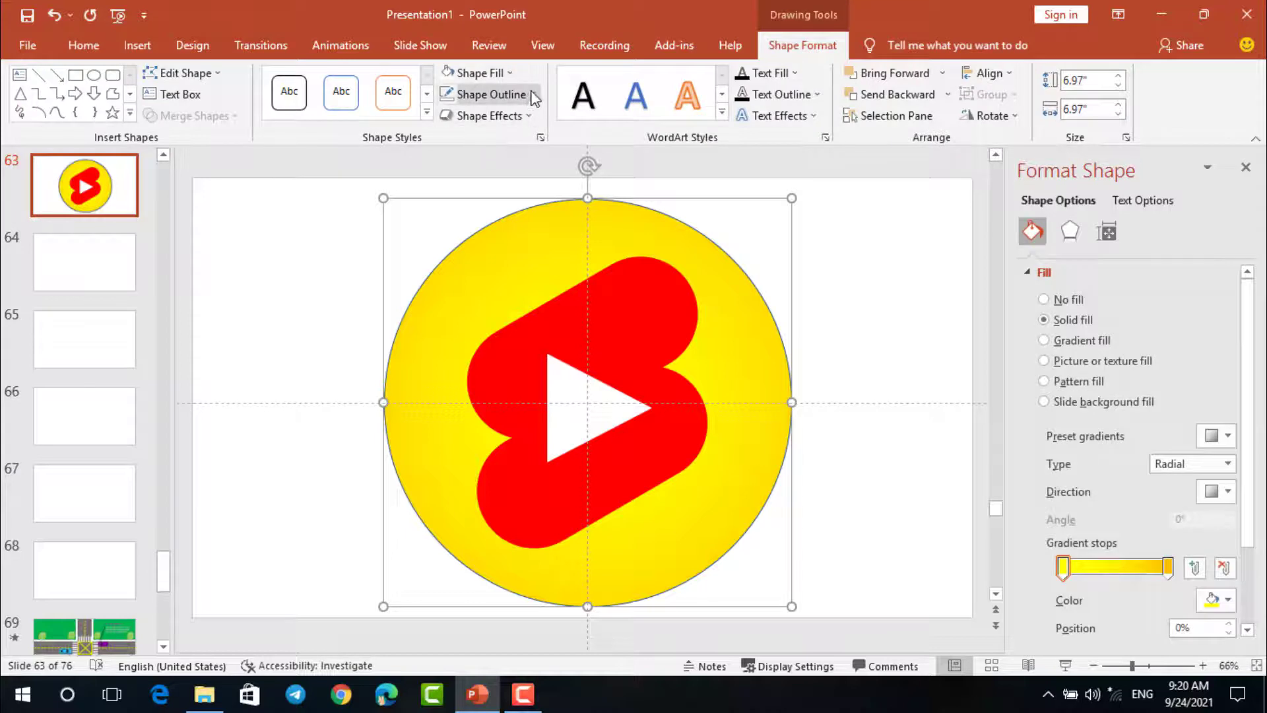
{"action": "left_click", "coordinate": [534, 94]}
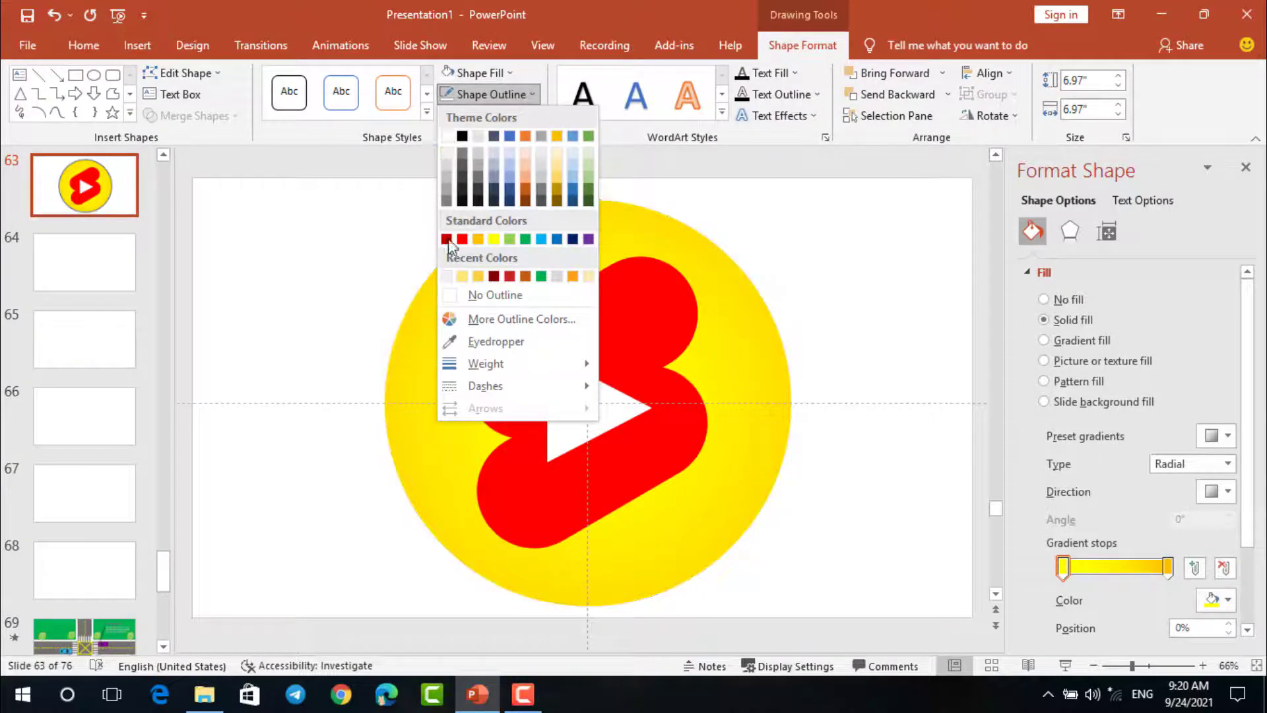
{"action": "left_click", "coordinate": [470, 295]}
{"action": "left_click", "coordinate": [351, 287]}
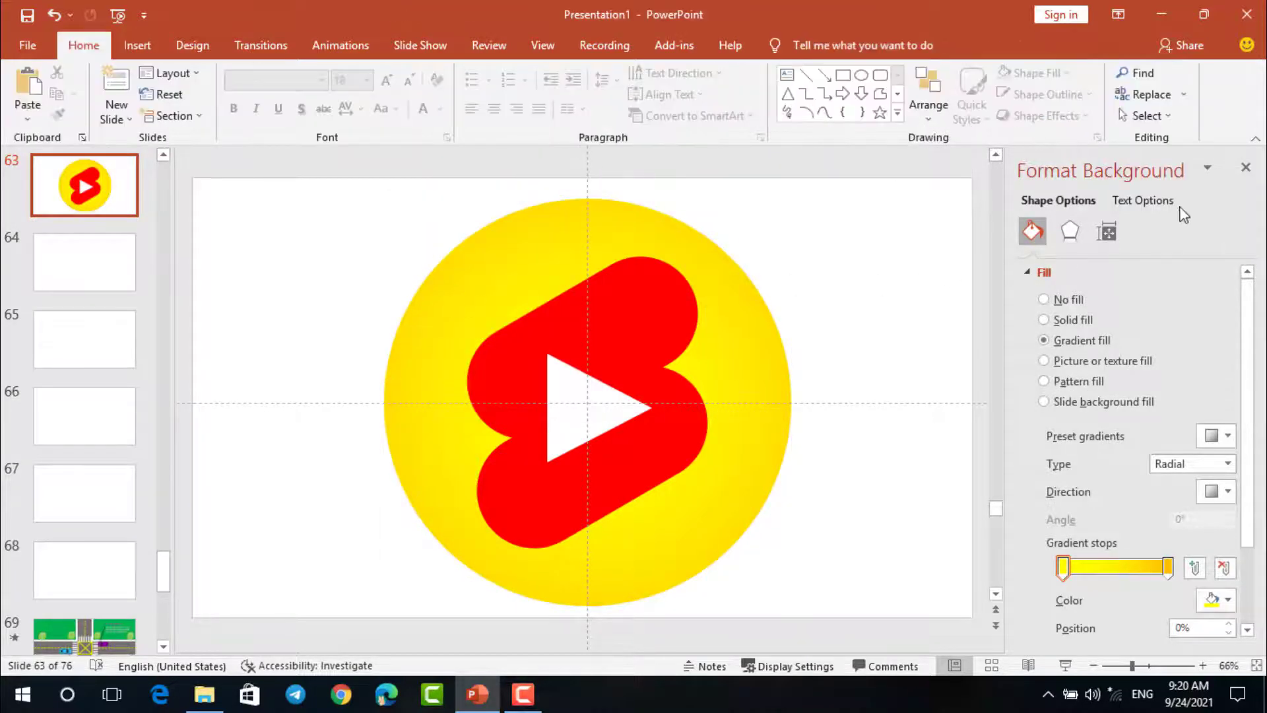
{"action": "left_click", "coordinate": [1245, 167]}
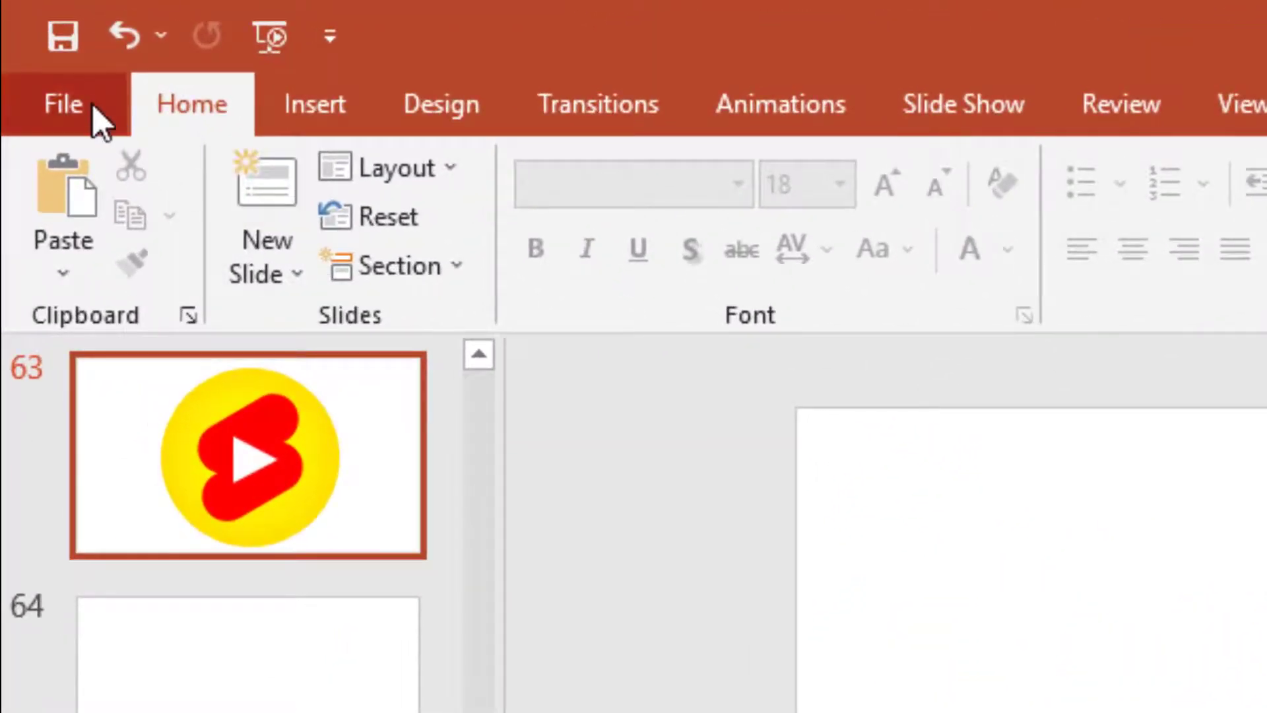
Save slide 63 to the Desktop as a PNG named 'Logo short', exporting just this slide.
{"action": "left_click", "coordinate": [92, 117]}
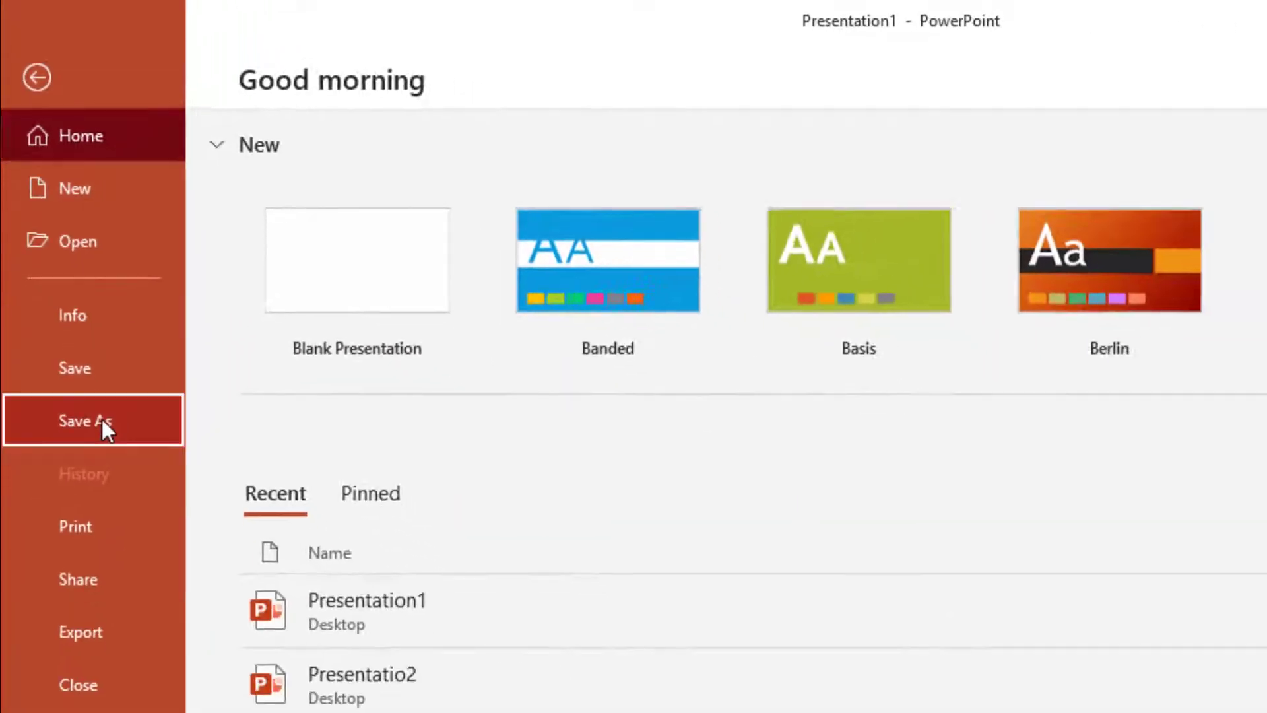
{"action": "left_click", "coordinate": [107, 418]}
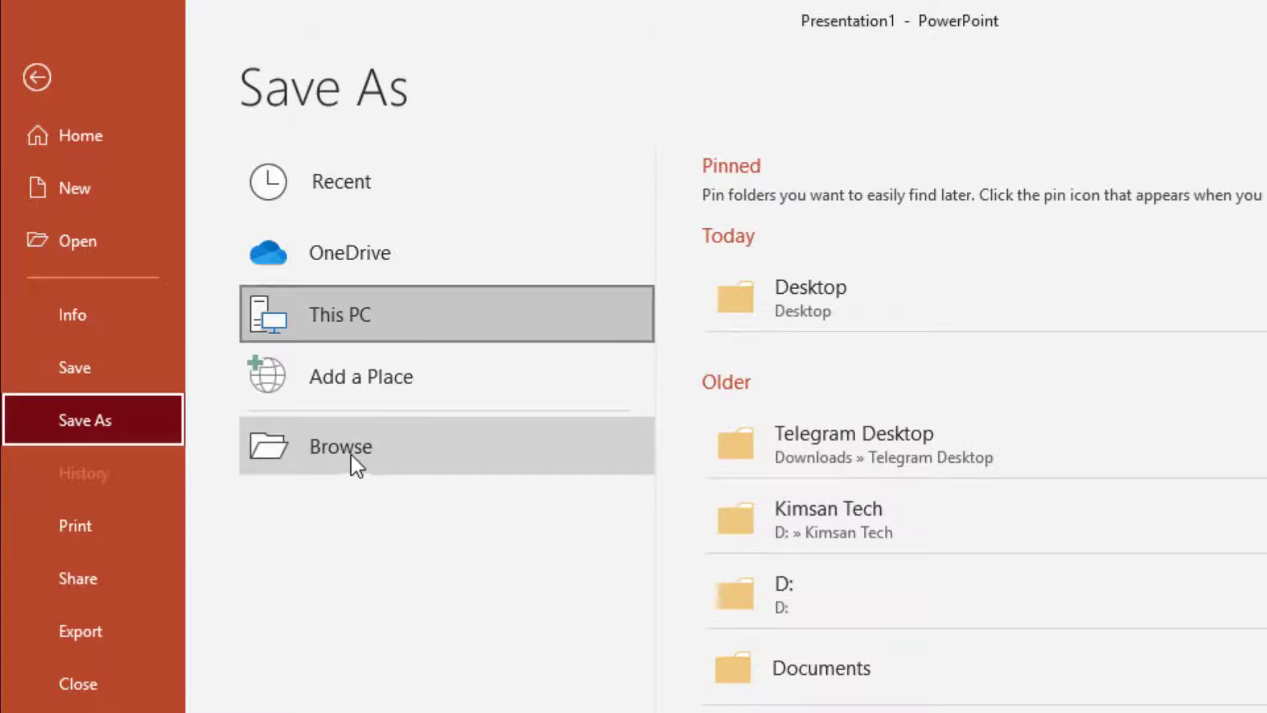
{"action": "left_click", "coordinate": [350, 453]}
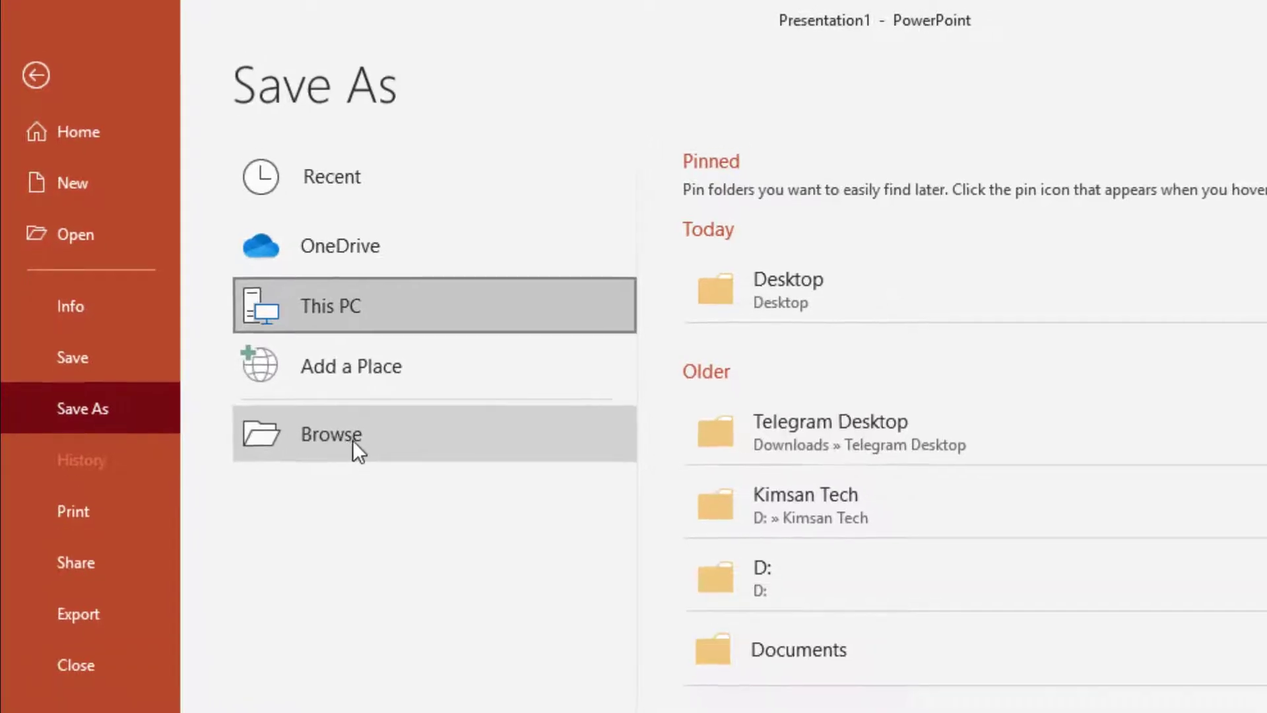
{"action": "left_click", "coordinate": [352, 440]}
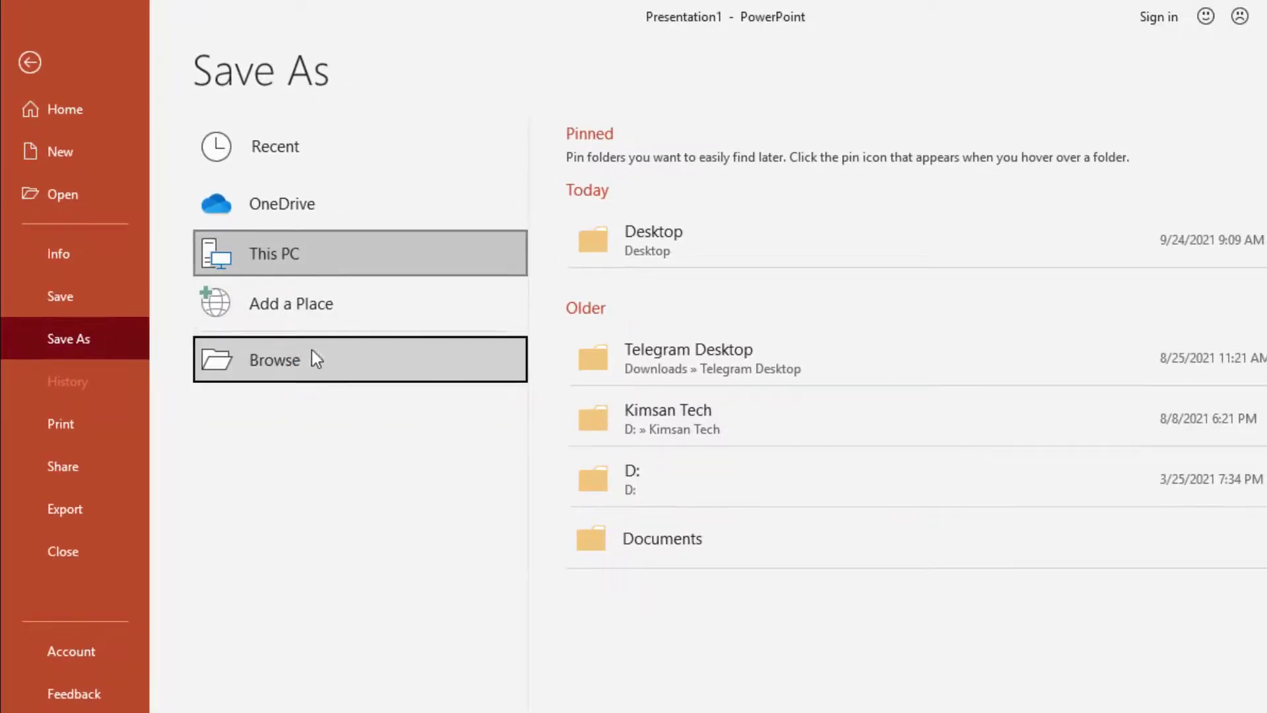
{"action": "left_click", "coordinate": [289, 351]}
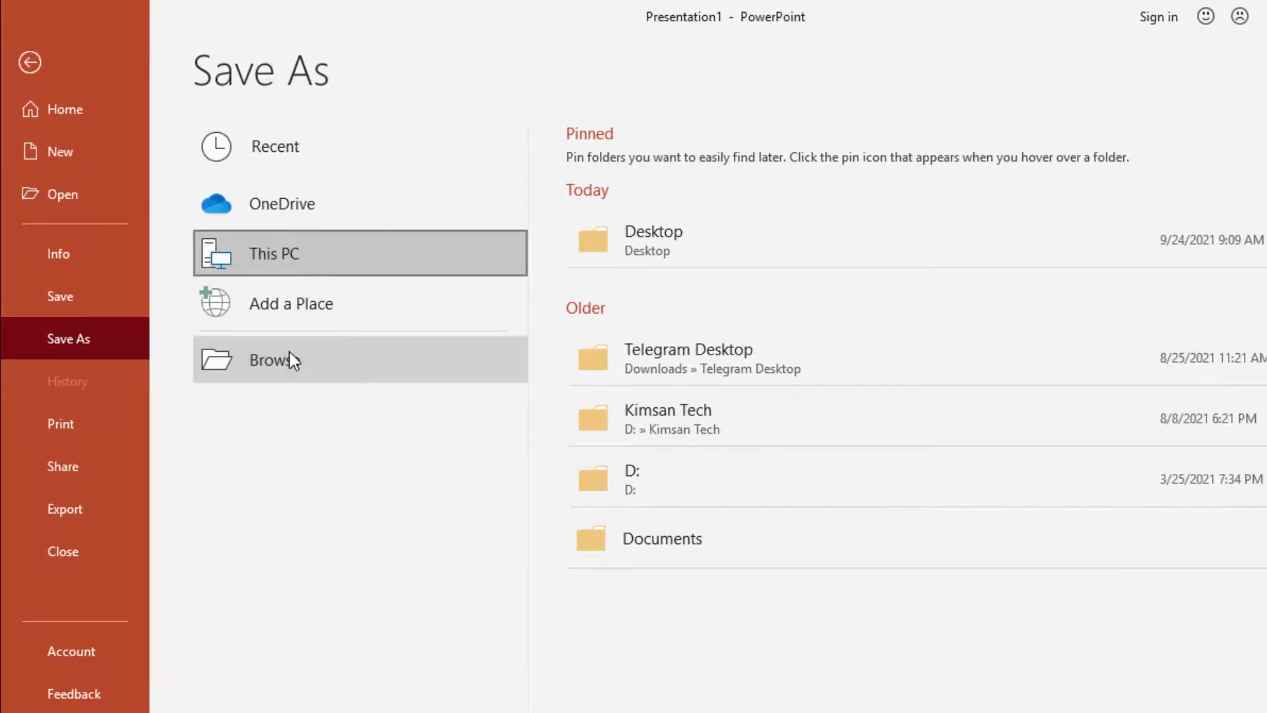
{"action": "left_click", "coordinate": [298, 390]}
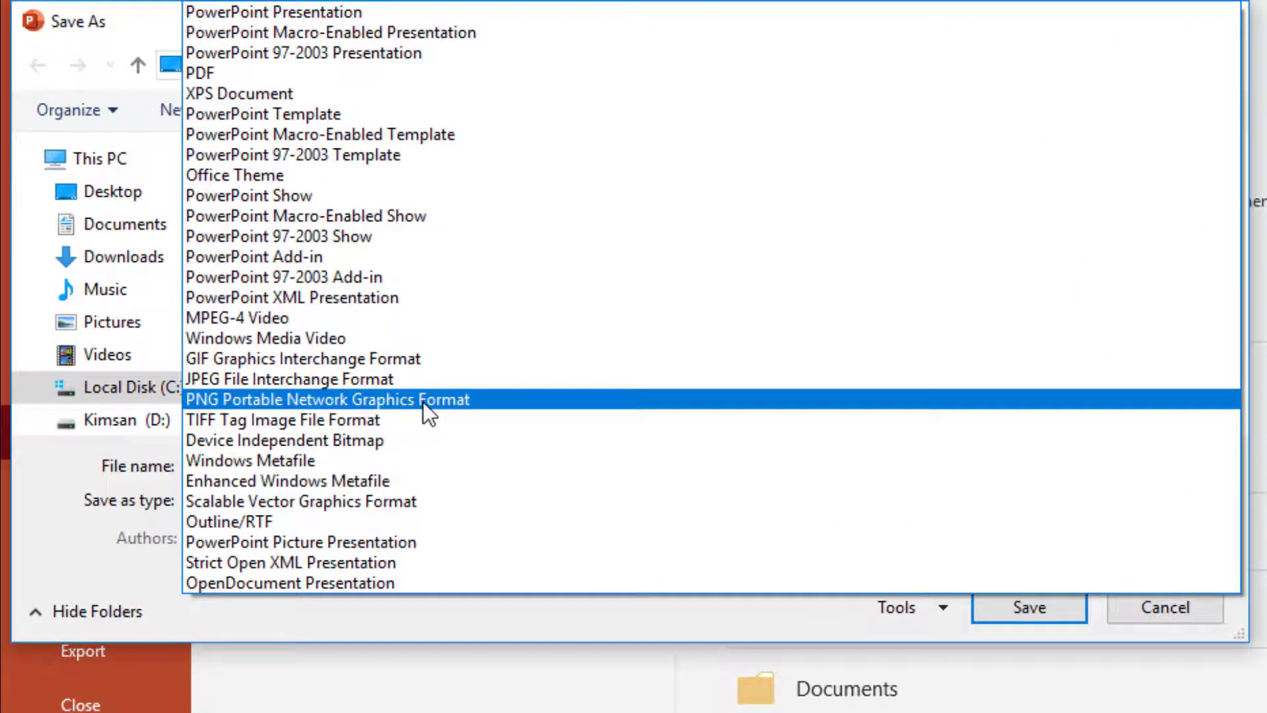
{"action": "left_click", "coordinate": [423, 399]}
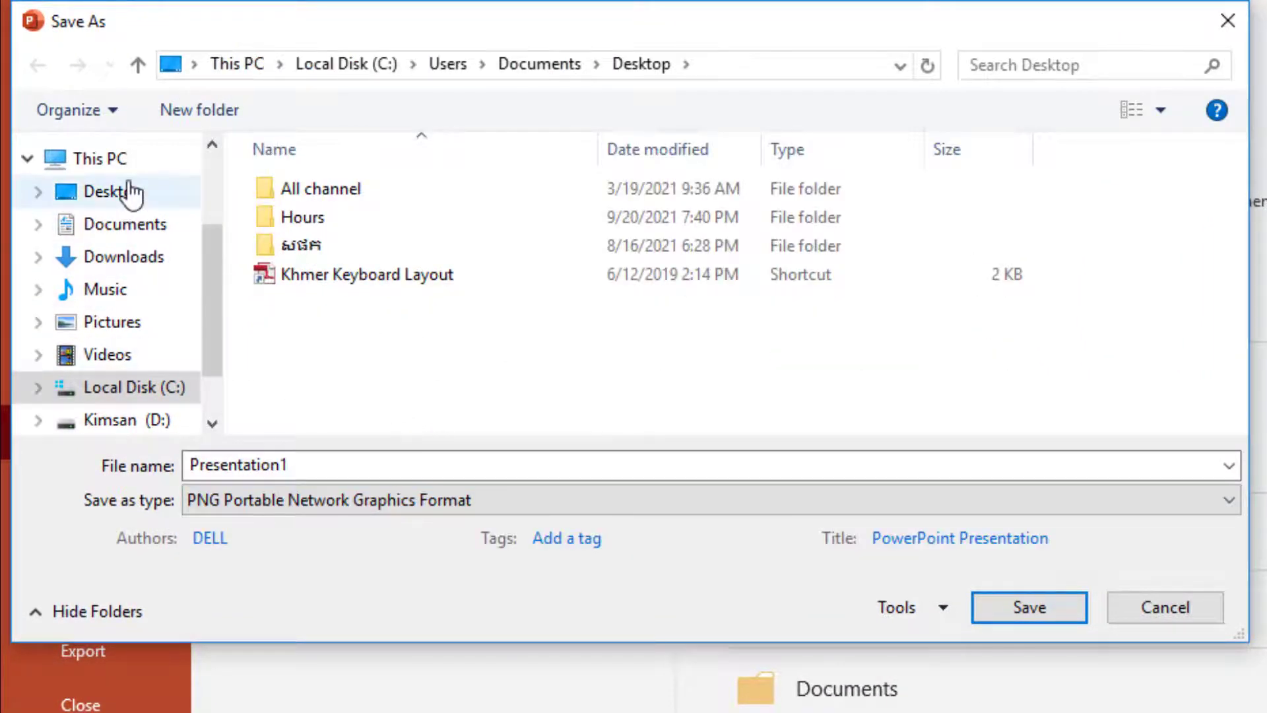
{"action": "left_click", "coordinate": [127, 190]}
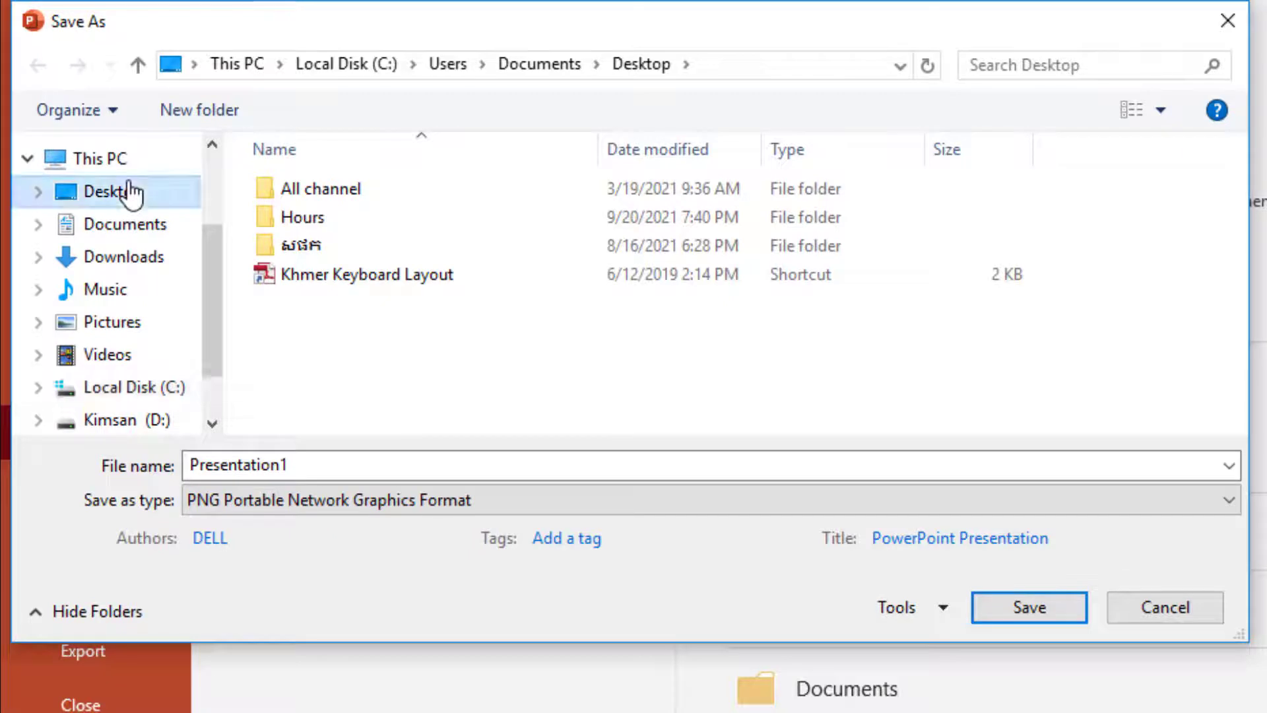
{"action": "left_click", "coordinate": [342, 468]}
{"action": "type", "text": "Lo"}
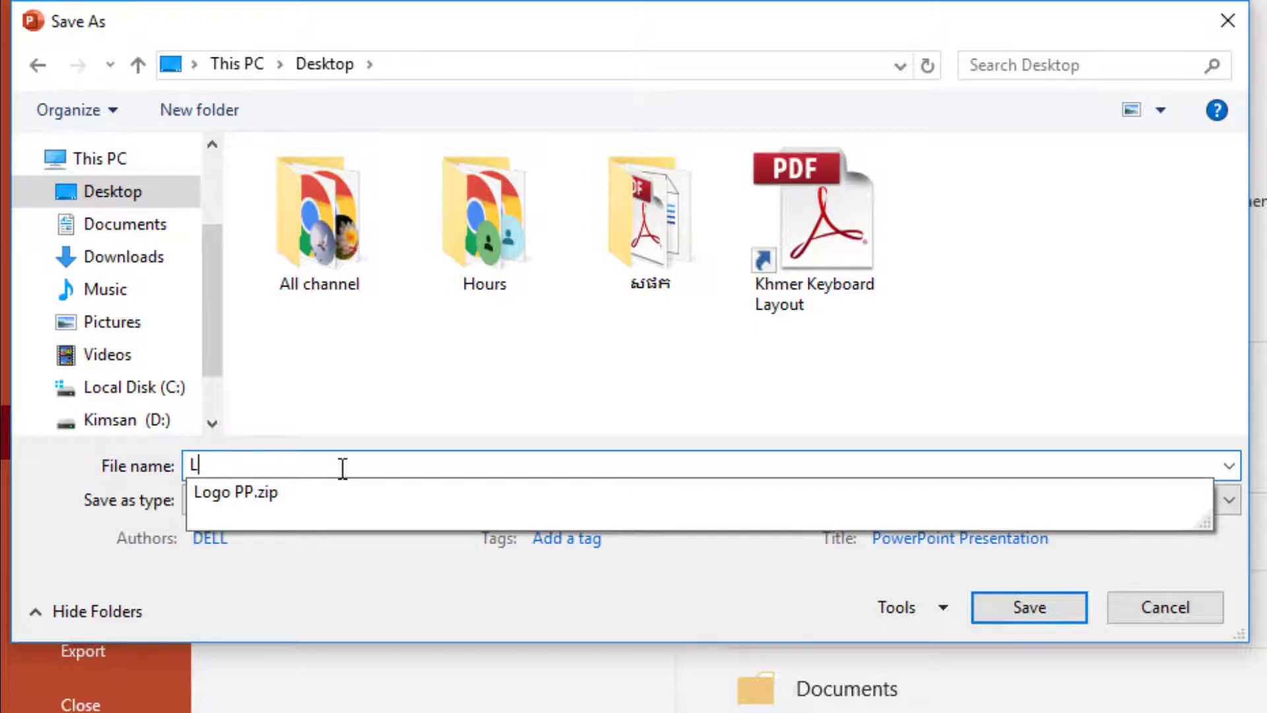
{"action": "type", "text": "go s"}
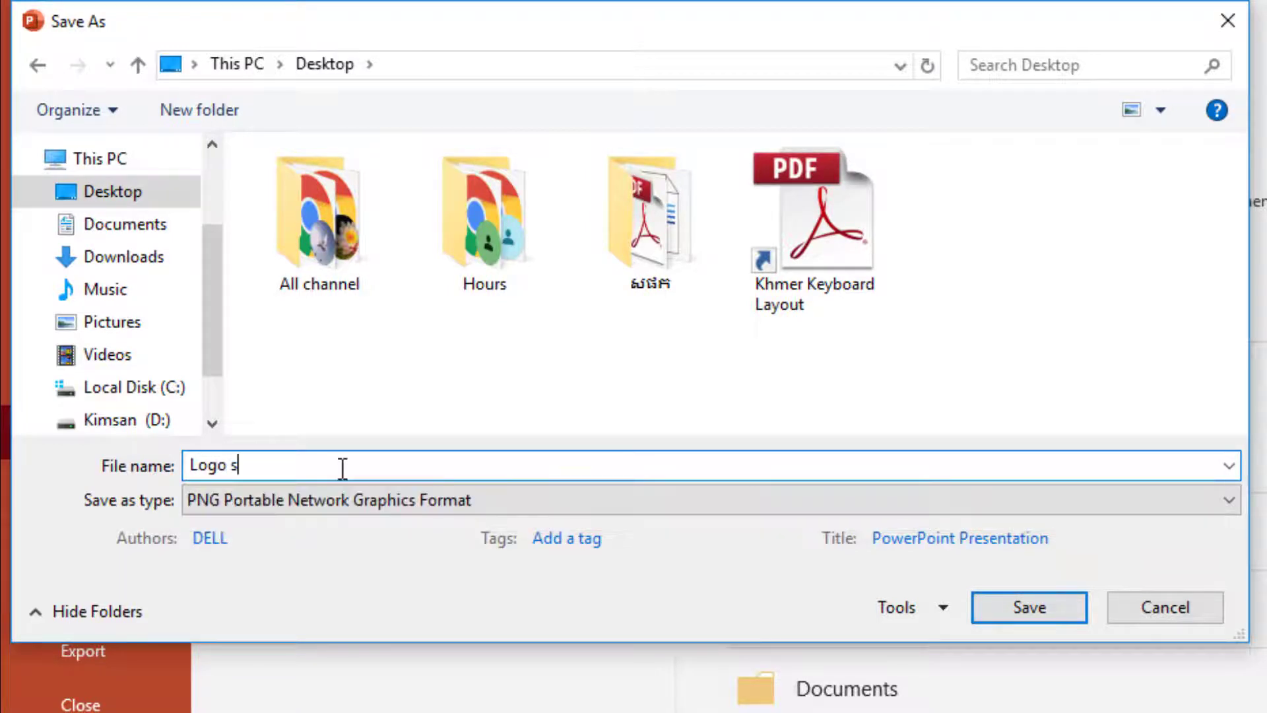
{"action": "type", "text": "hort"}
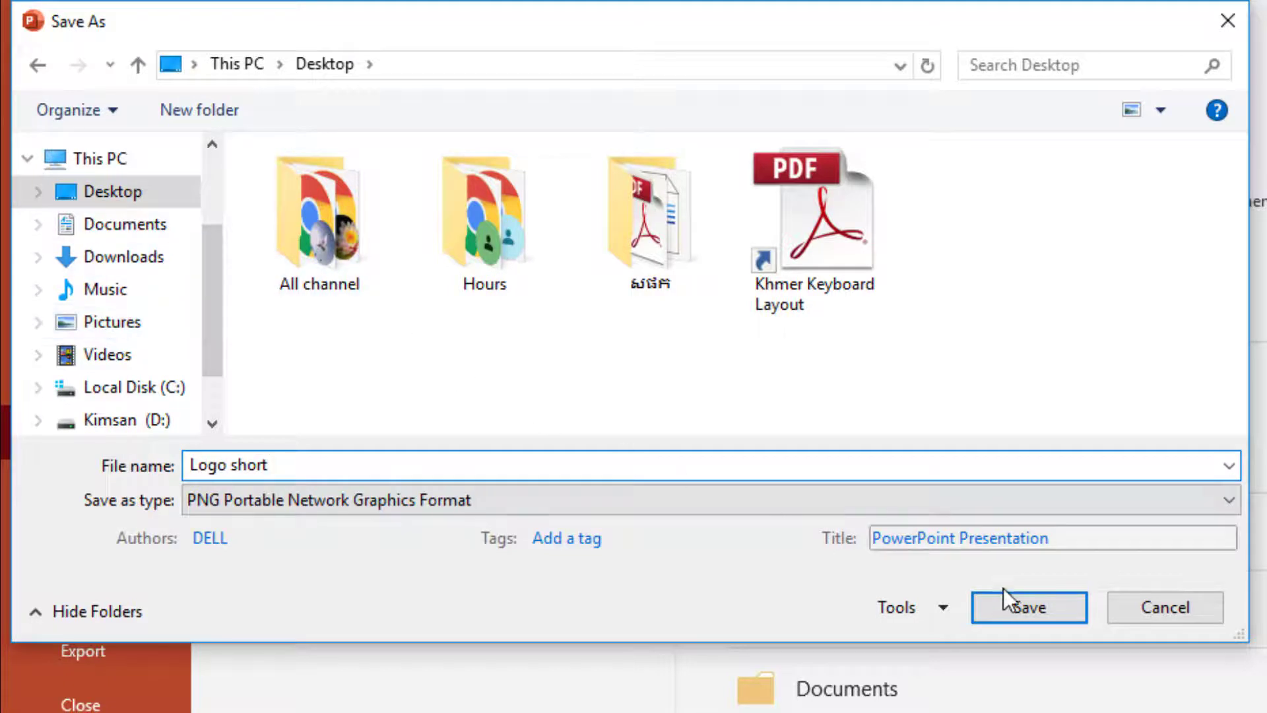
{"action": "left_click", "coordinate": [1031, 607]}
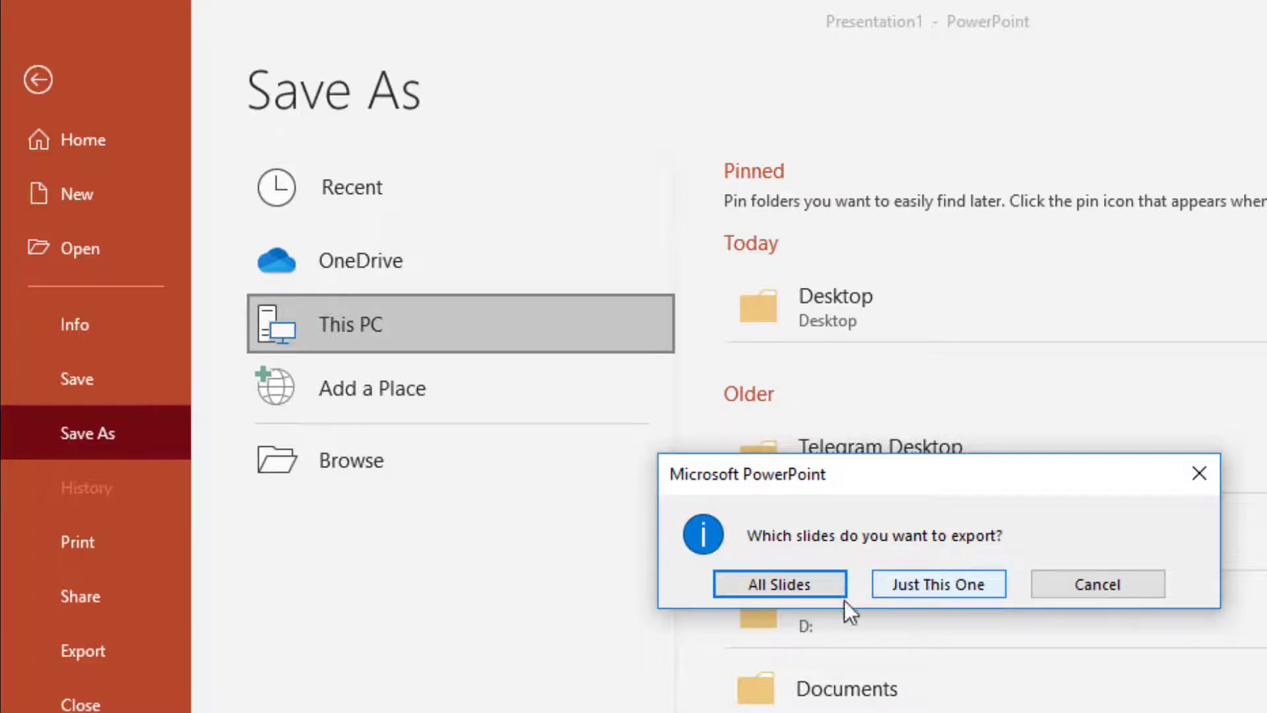
{"action": "left_click", "coordinate": [937, 585]}
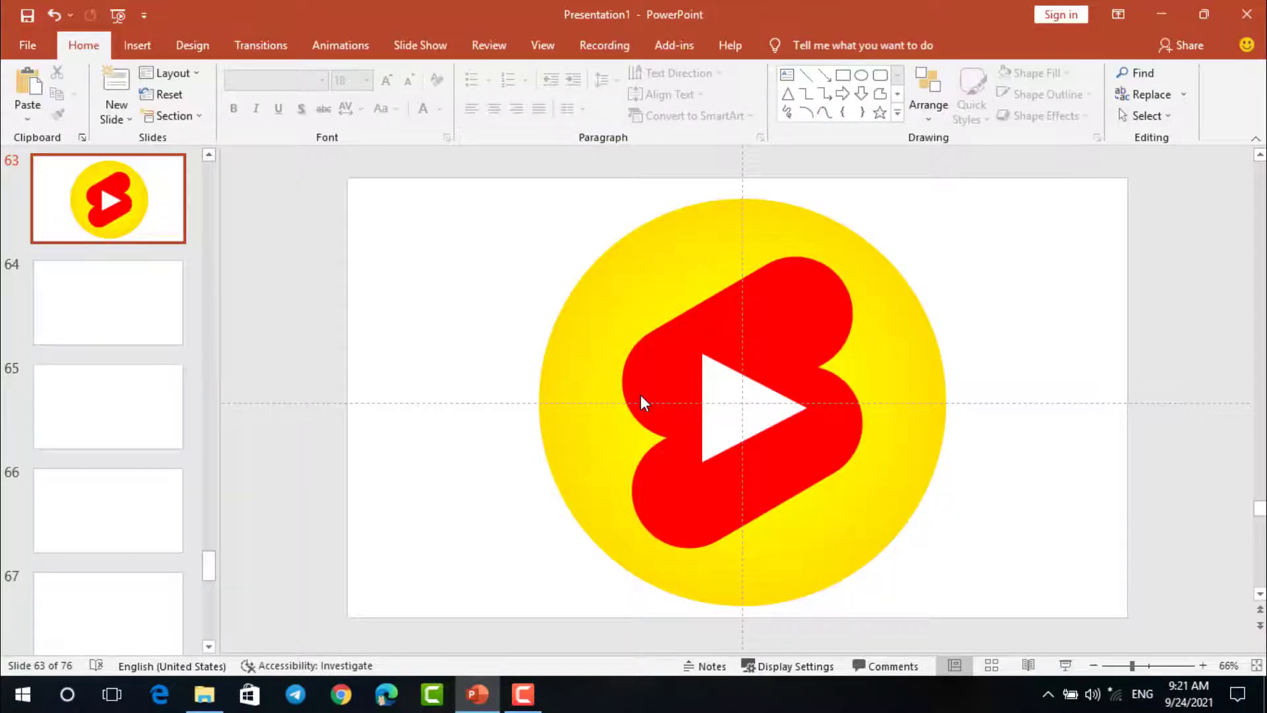
{"action": "left_click", "coordinate": [1163, 14]}
Open Logo short.png from the desktop in Photos to check the yellow logo, then close it.
{"action": "left_click", "coordinate": [1162, 11]}
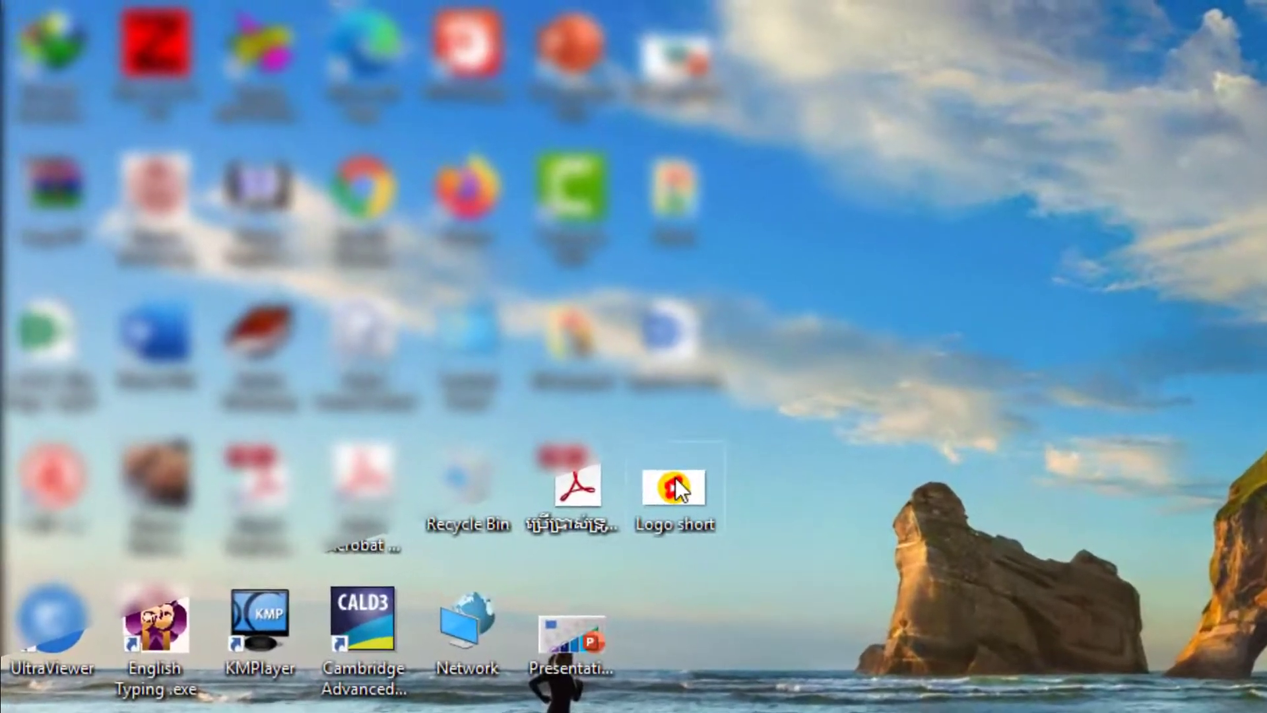
{"action": "double_click", "coordinate": [675, 478]}
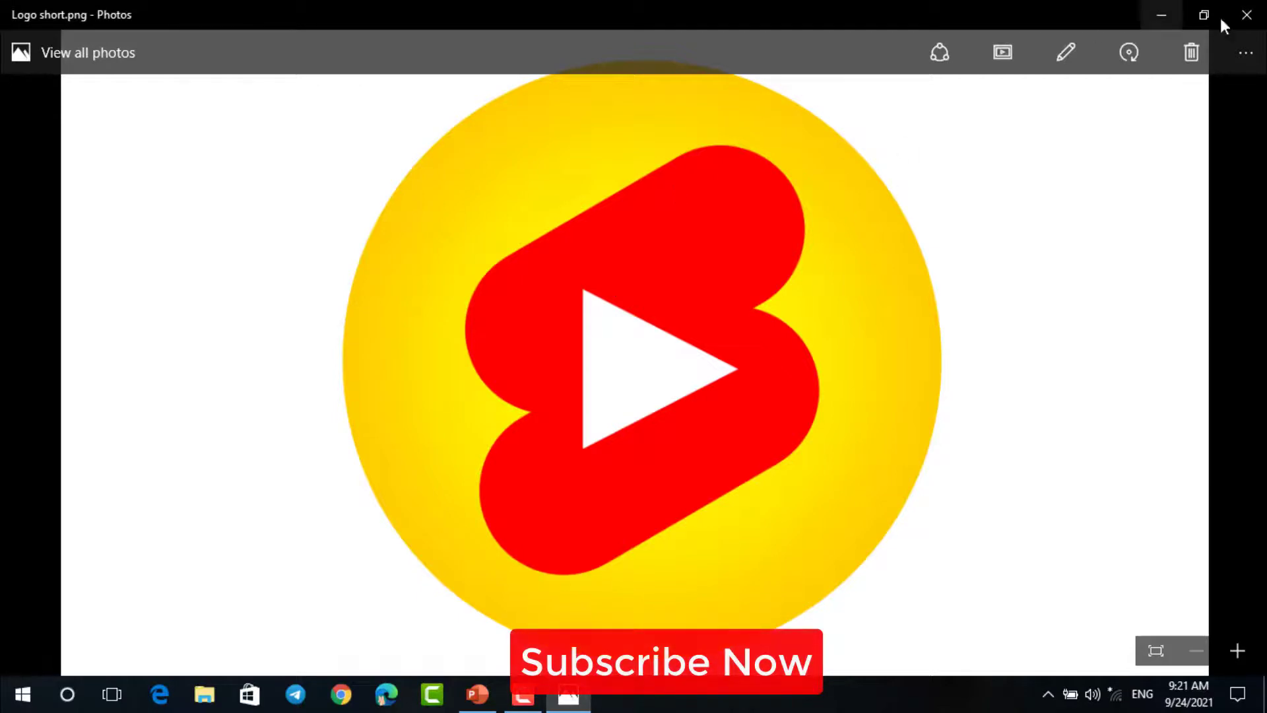
{"action": "left_click", "coordinate": [1240, 14]}
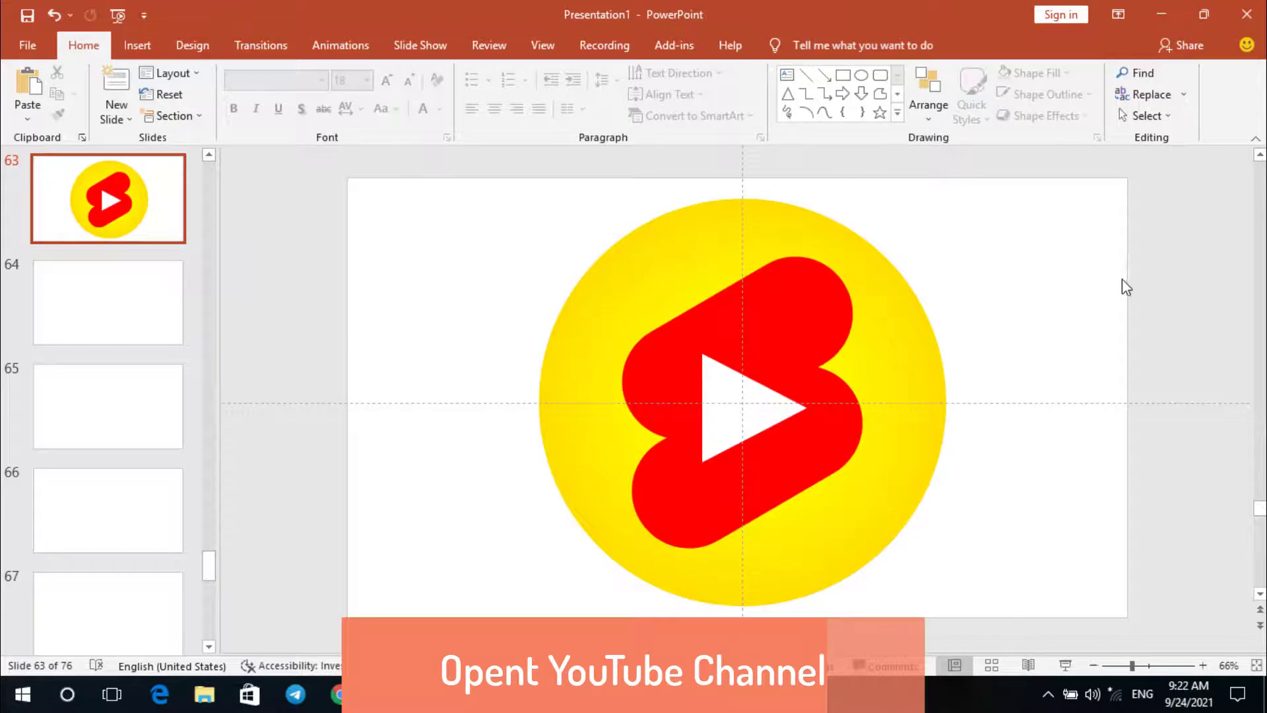
Minimize PowerPoint and load youtube.com from Chrome's new tab shortcuts.
{"action": "left_click", "coordinate": [1163, 9]}
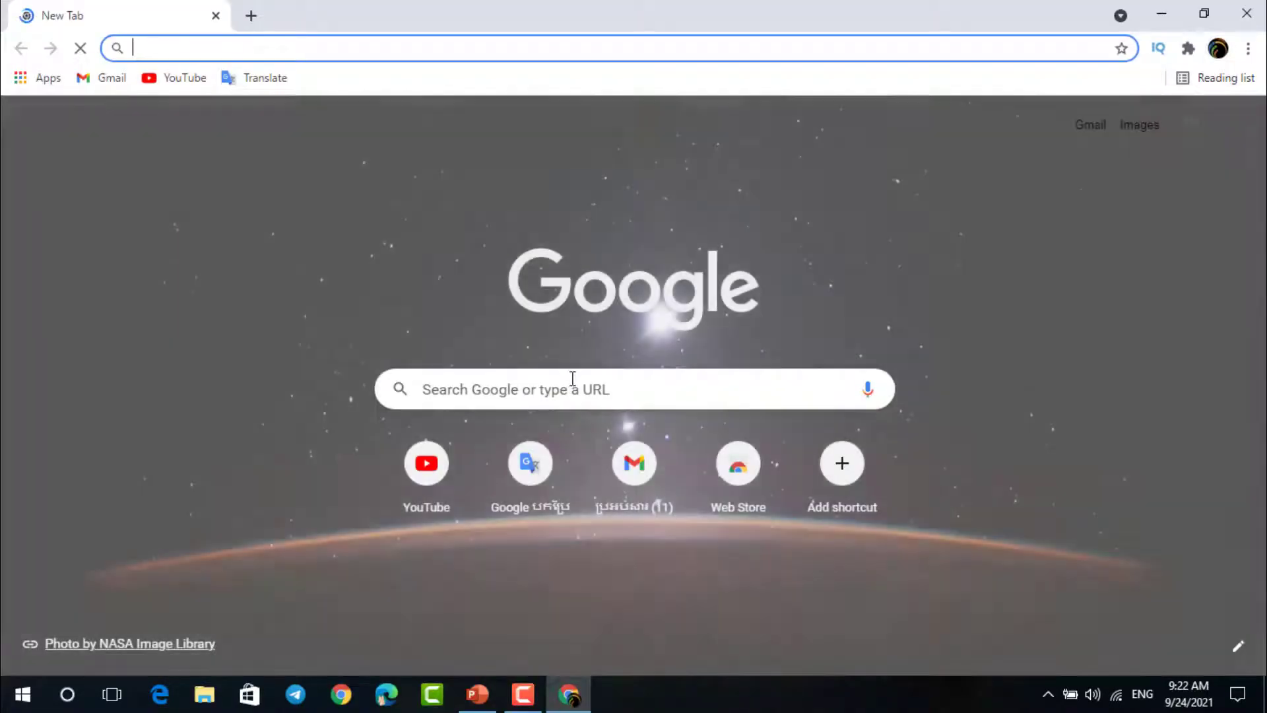
{"action": "left_click", "coordinate": [572, 376]}
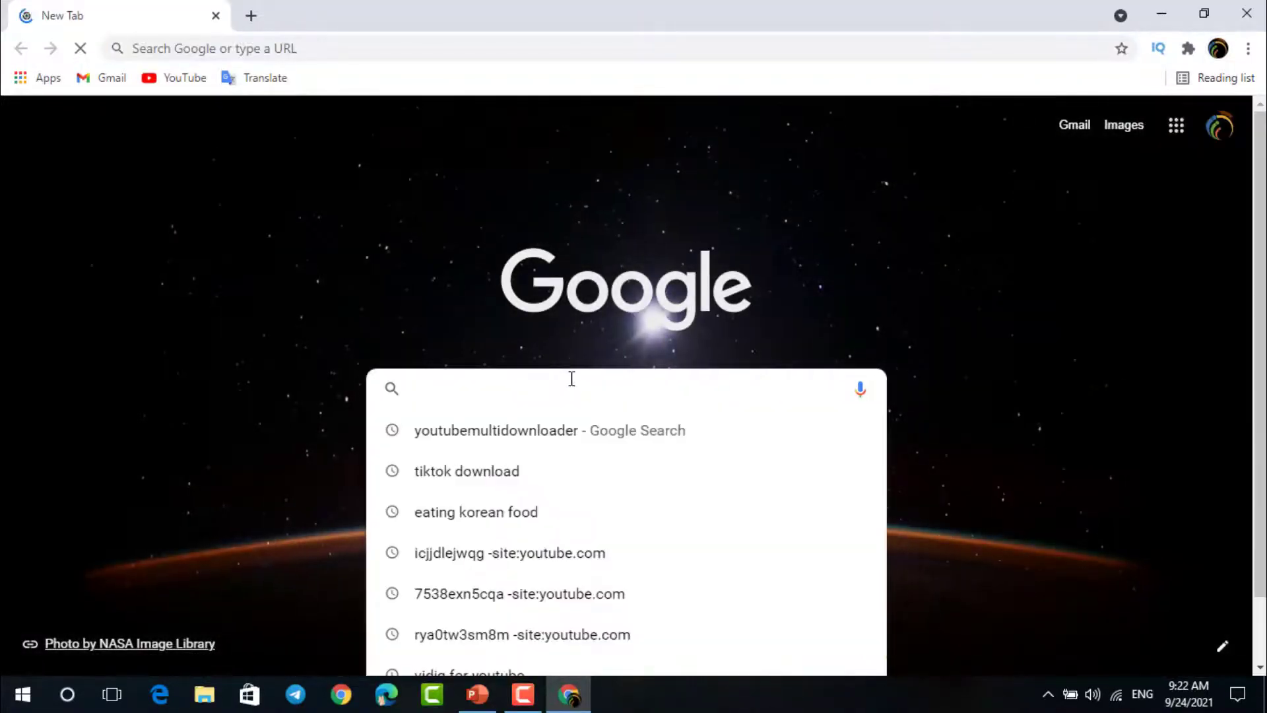
{"action": "left_click", "coordinate": [311, 323]}
{"action": "left_click", "coordinate": [426, 462]}
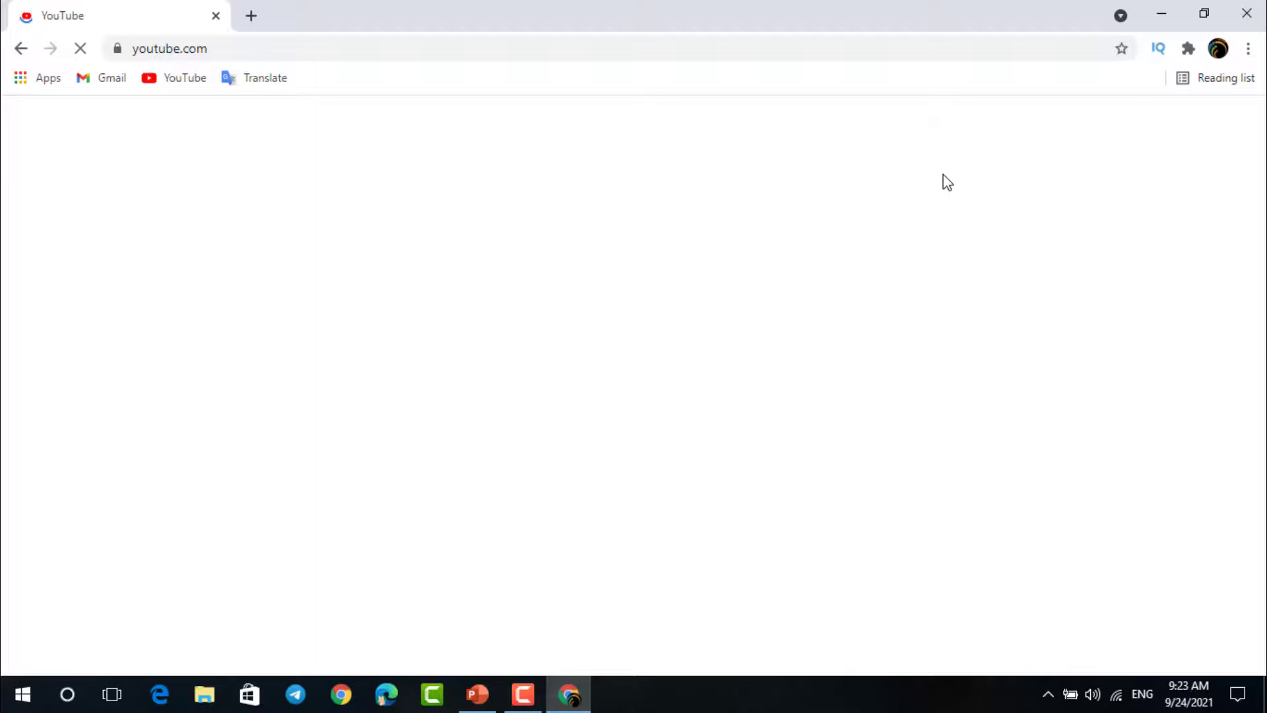
{"action": "left_click", "coordinate": [1219, 122]}
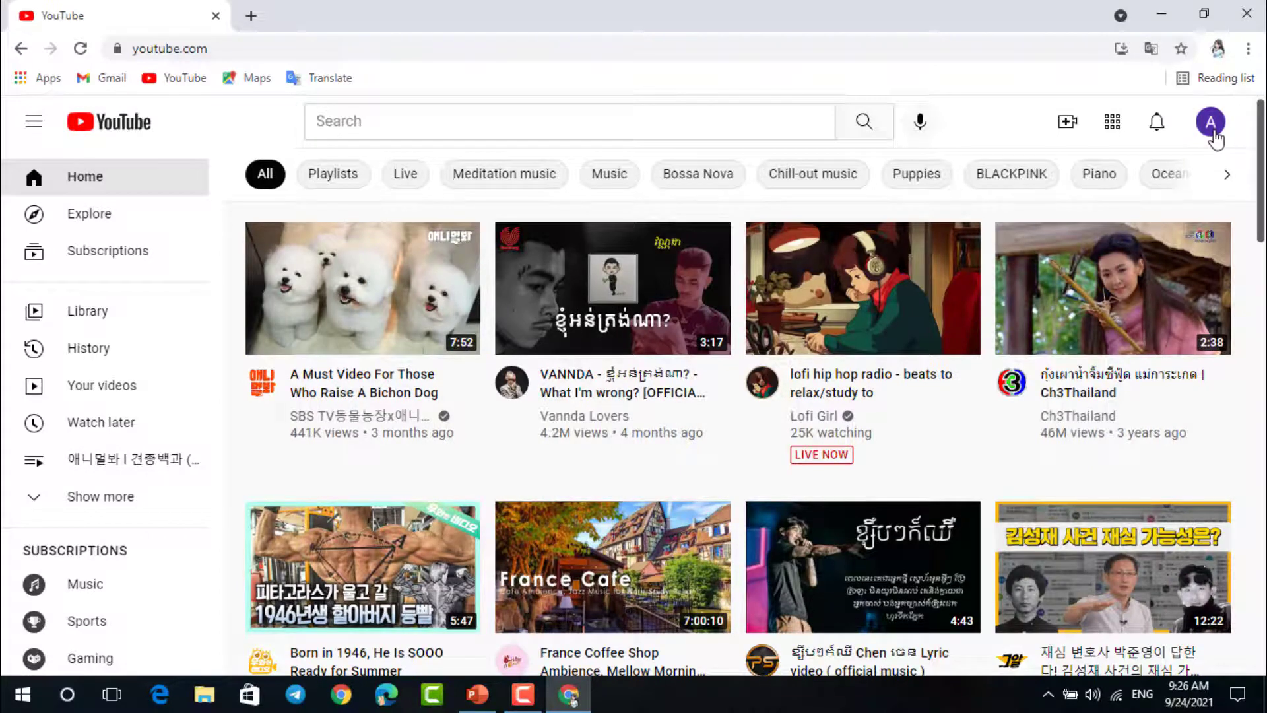
Go to YouTube Studio through the avatar's account menu and scroll the sidebar down.
{"action": "left_click", "coordinate": [1210, 126]}
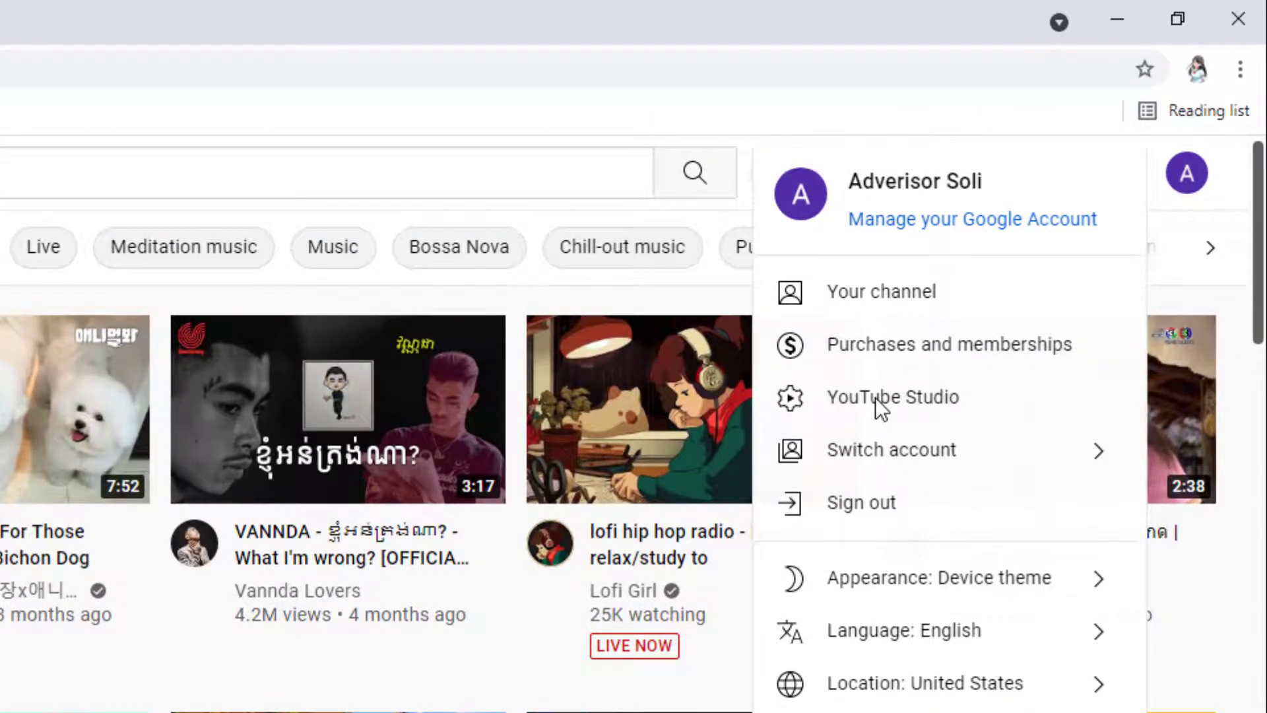
{"action": "left_click", "coordinate": [910, 396]}
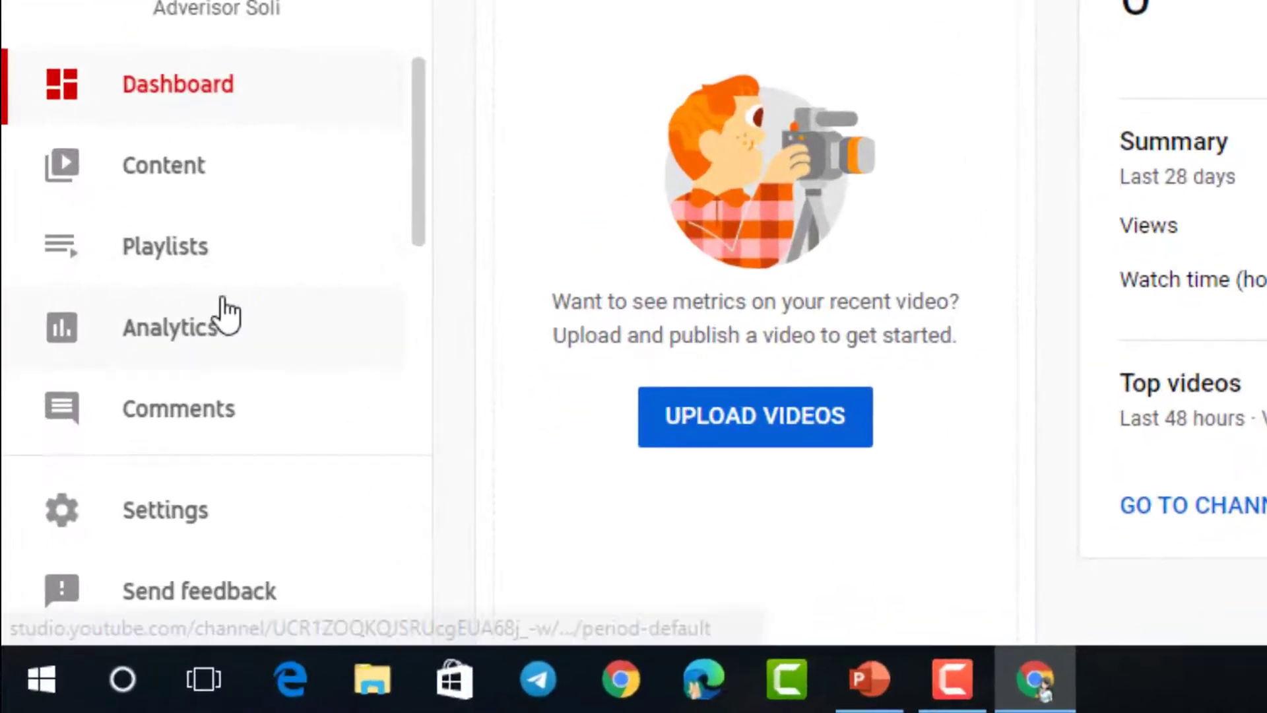
{"action": "scroll", "coordinate": [125, 489], "scroll_direction": "down", "scroll_amount": 3}
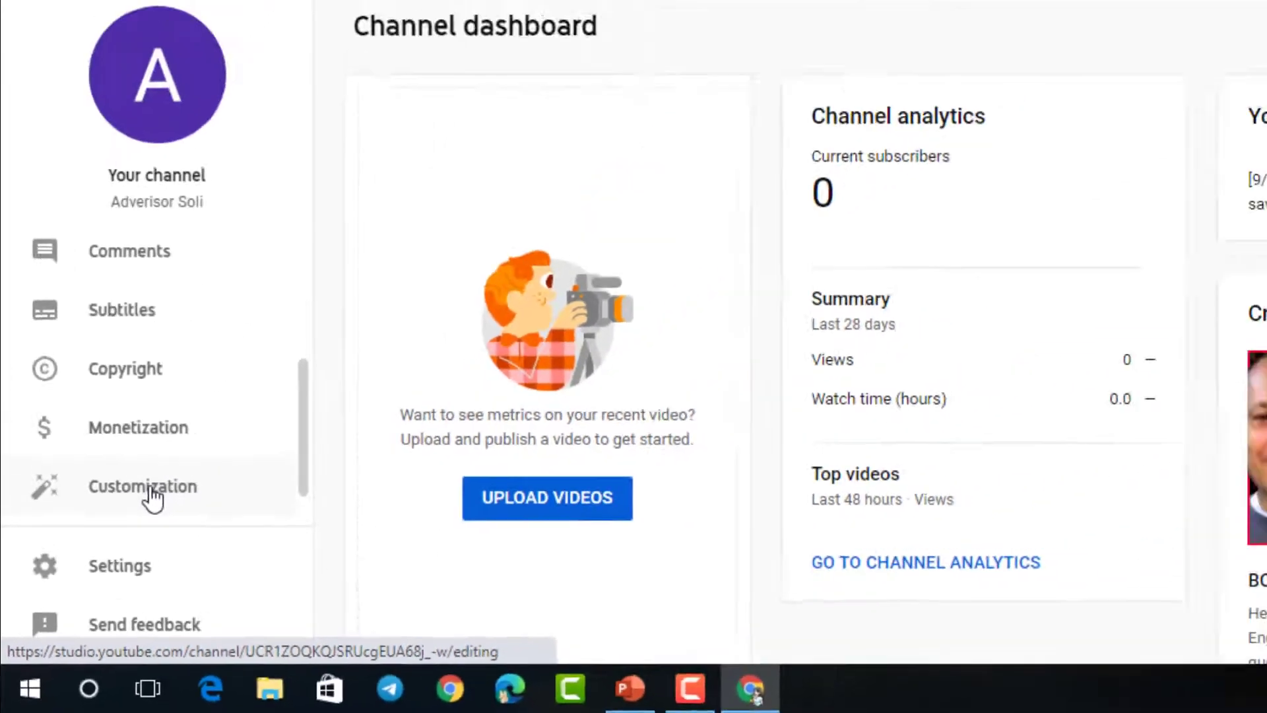
Under Customization > Branding, start uploading a new profile Picture from the Desktop.
{"action": "left_click", "coordinate": [116, 545]}
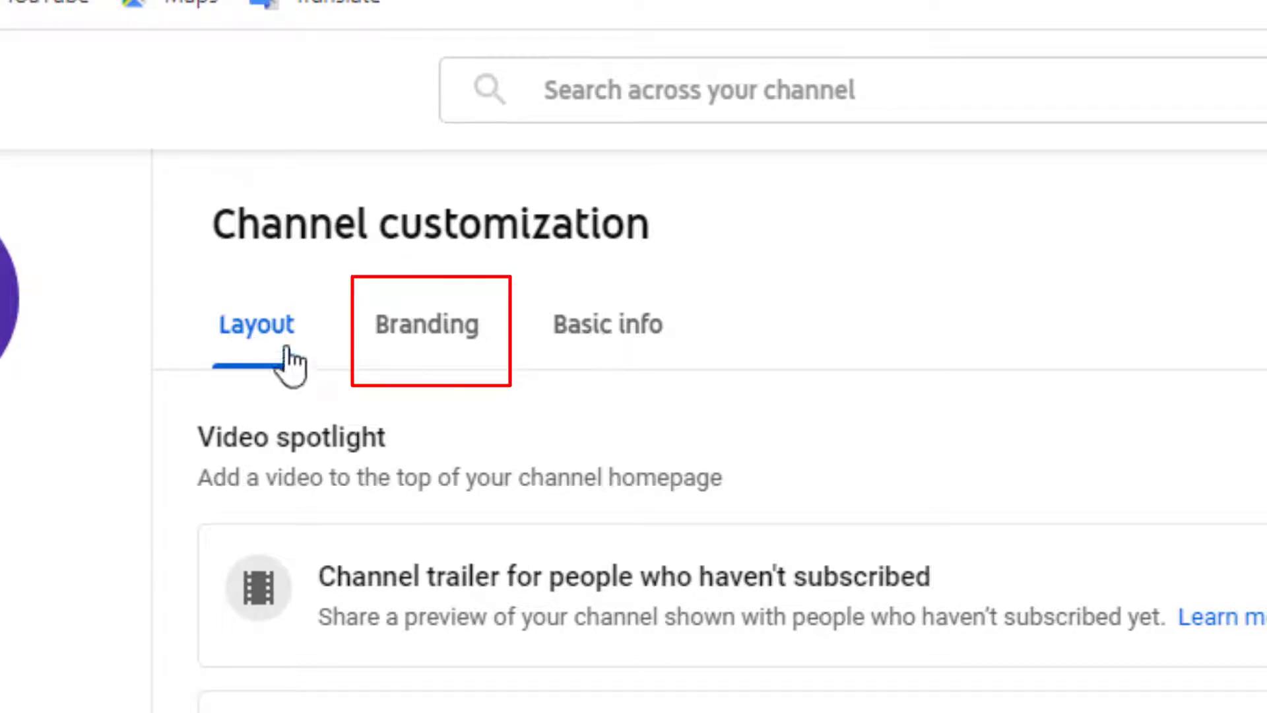
{"action": "left_click", "coordinate": [439, 333]}
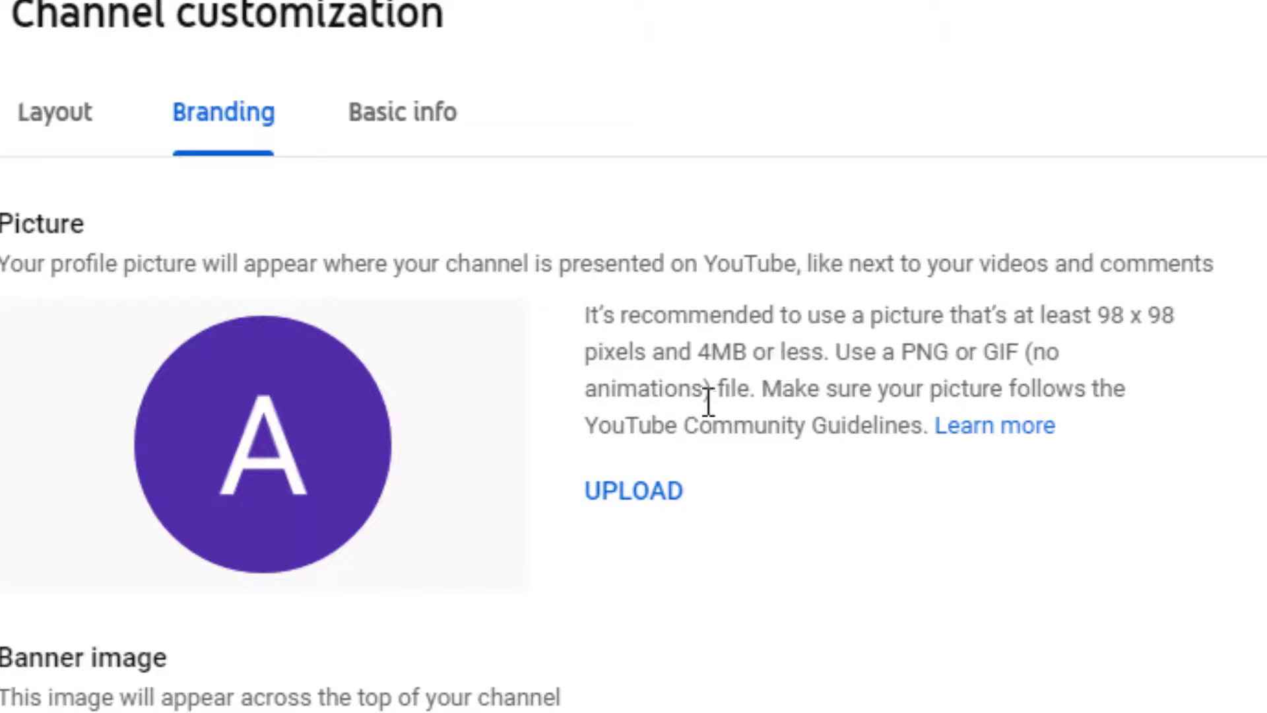
{"action": "left_click", "coordinate": [631, 494]}
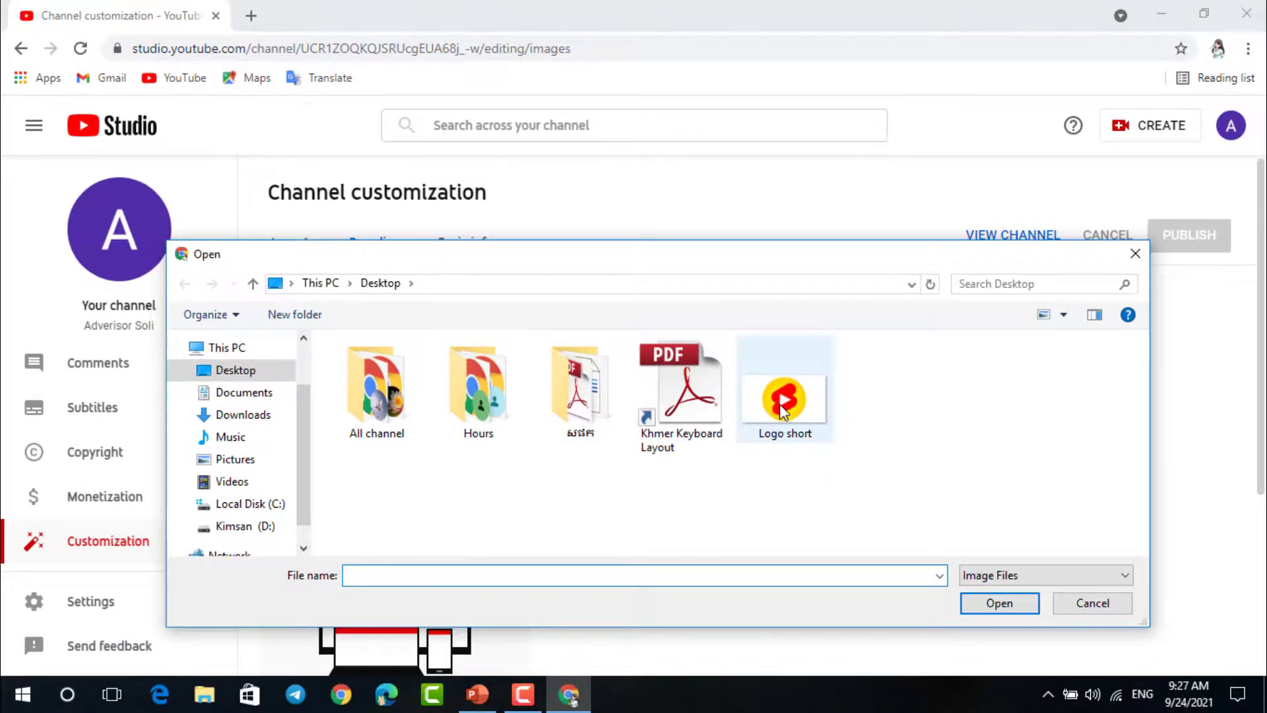
Upload the Logo short image and crop it tightly around the yellow circle.
{"action": "mouse_move", "coordinate": [784, 396]}
{"action": "left_click", "coordinate": [783, 406]}
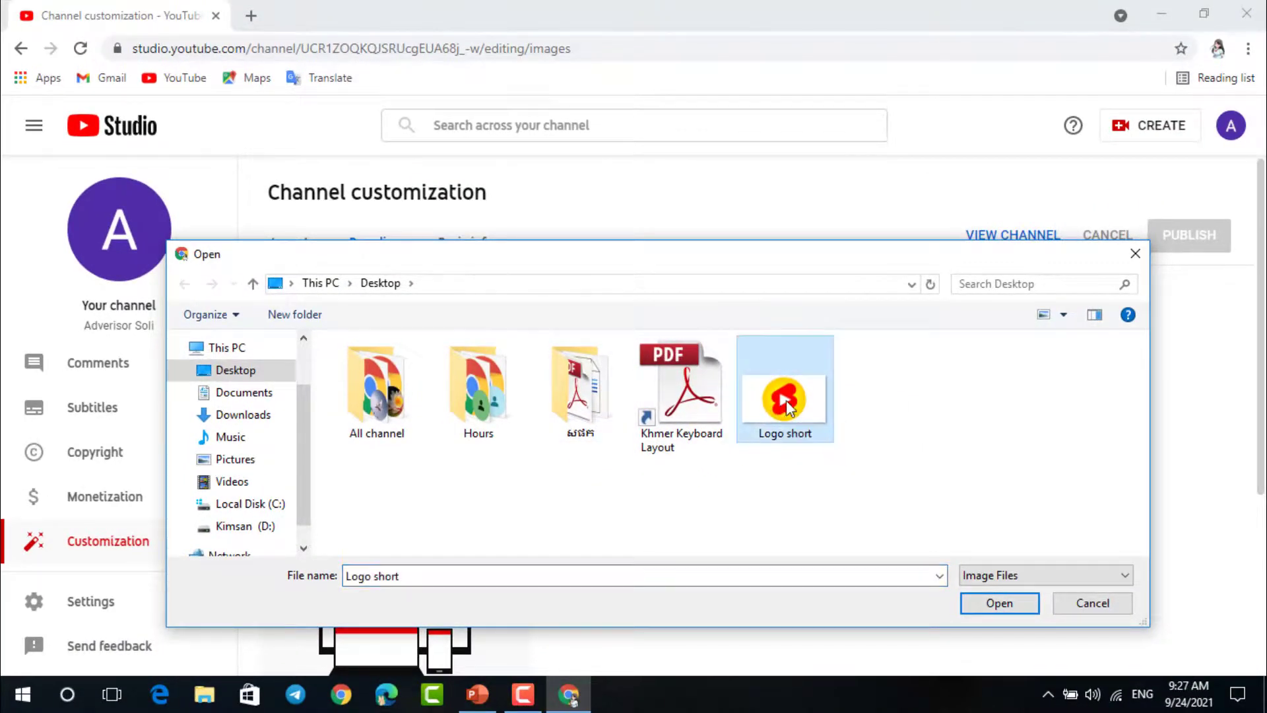
{"action": "left_click", "coordinate": [987, 606]}
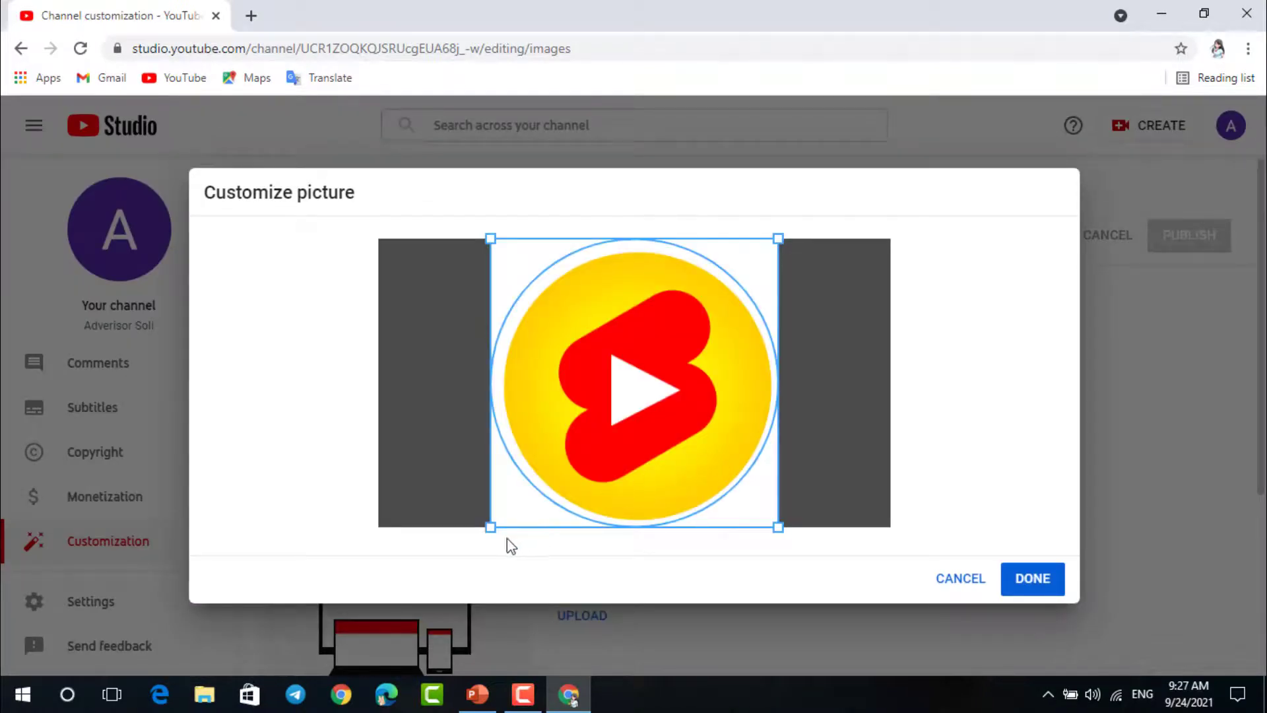
{"action": "left_click_drag", "start_coordinate": [492, 528], "coordinate": [500, 521]}
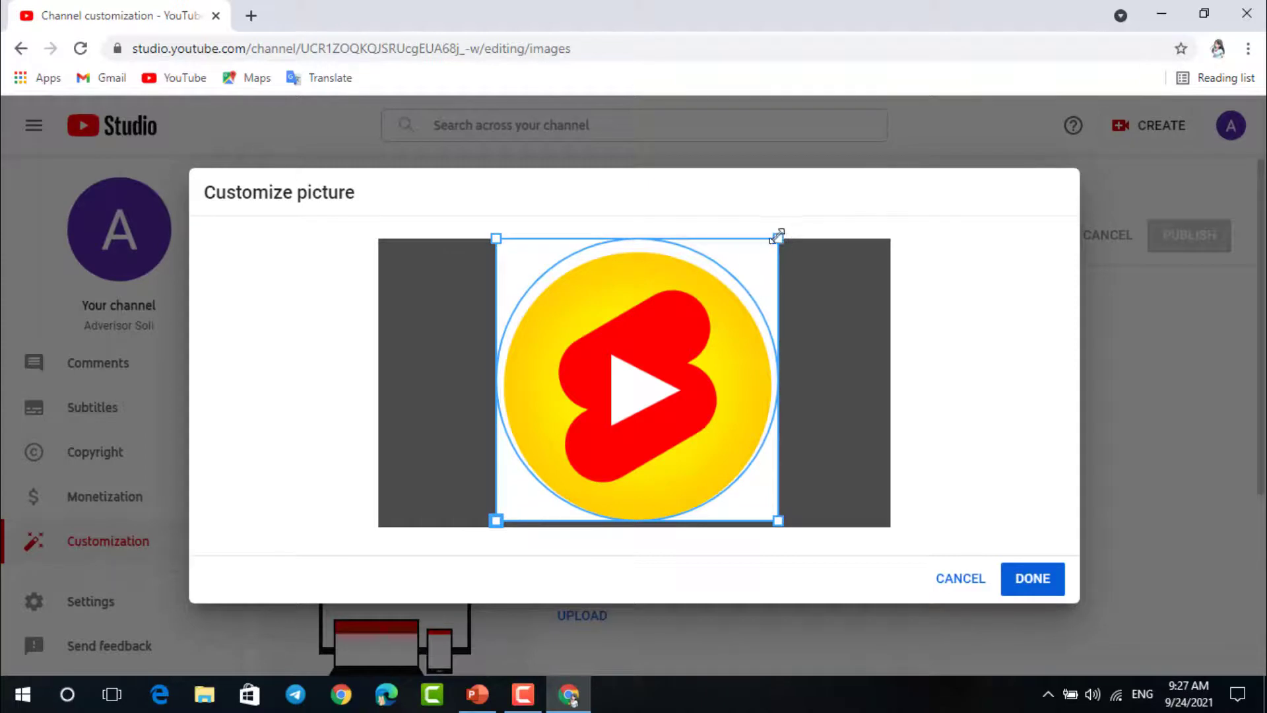
{"action": "left_click_drag", "start_coordinate": [777, 236], "coordinate": [768, 247]}
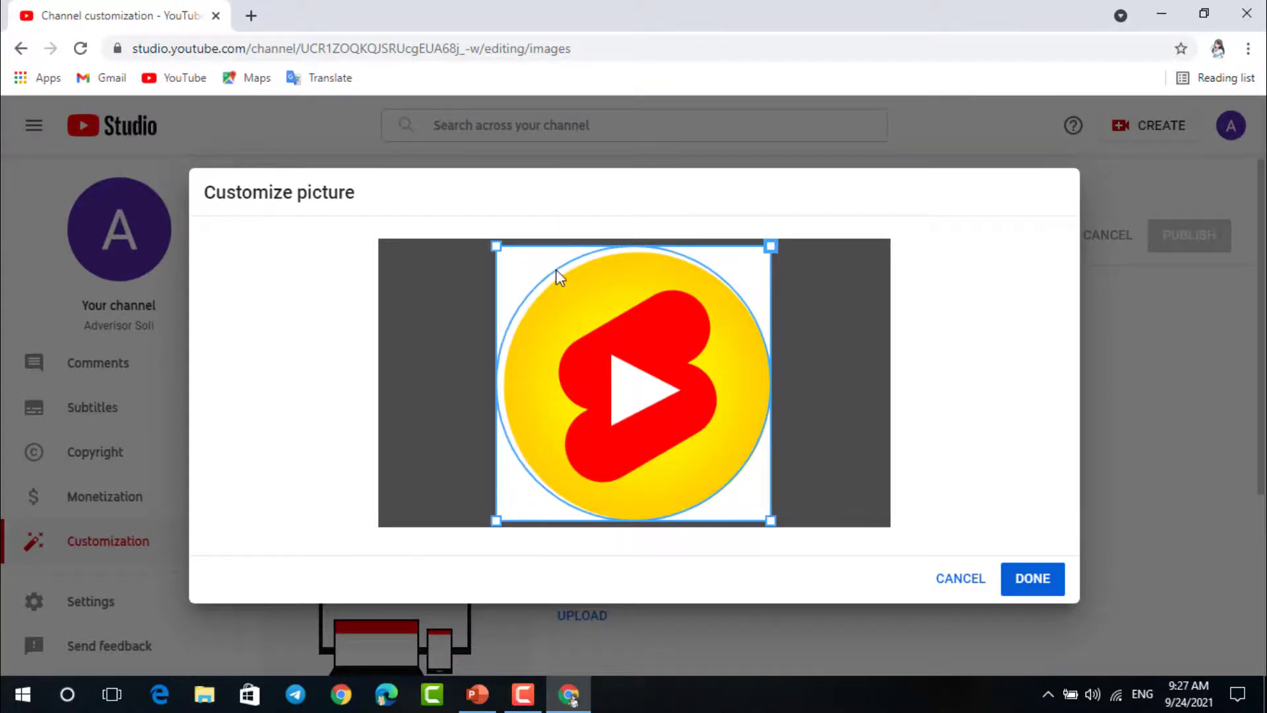
{"action": "left_click_drag", "start_coordinate": [496, 245], "coordinate": [507, 249]}
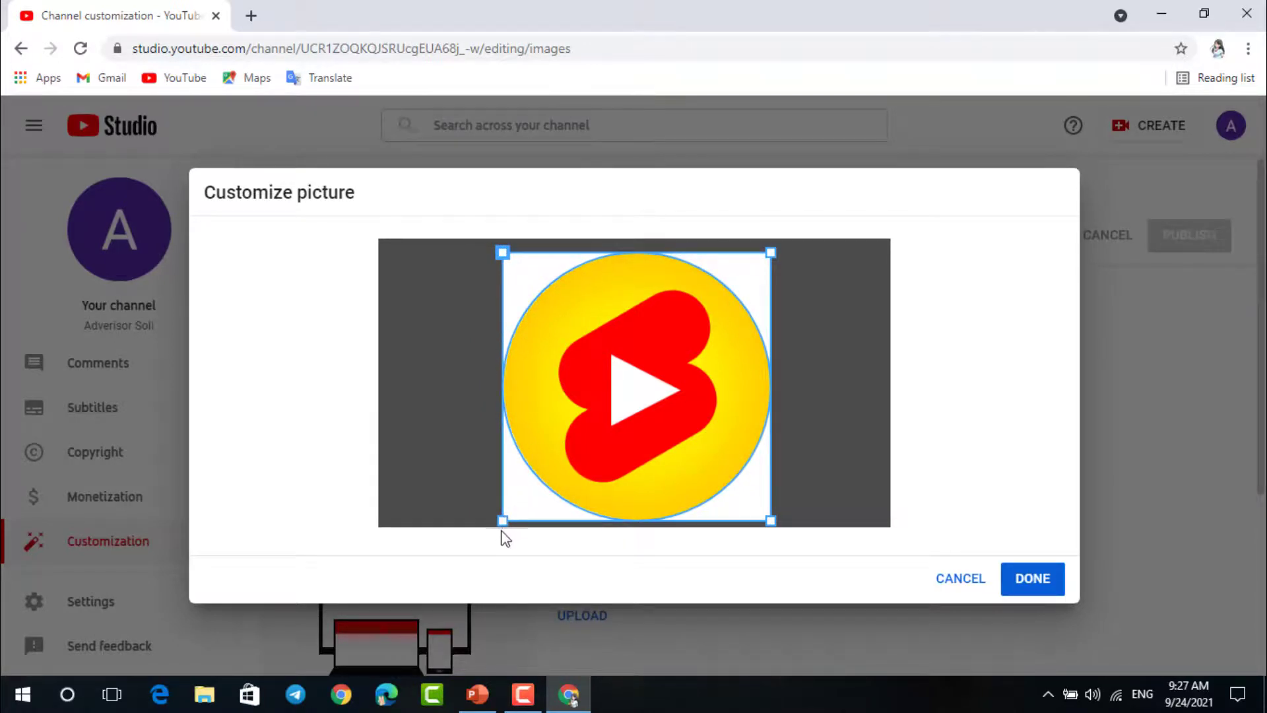
{"action": "left_click_drag", "start_coordinate": [502, 520], "coordinate": [504, 518]}
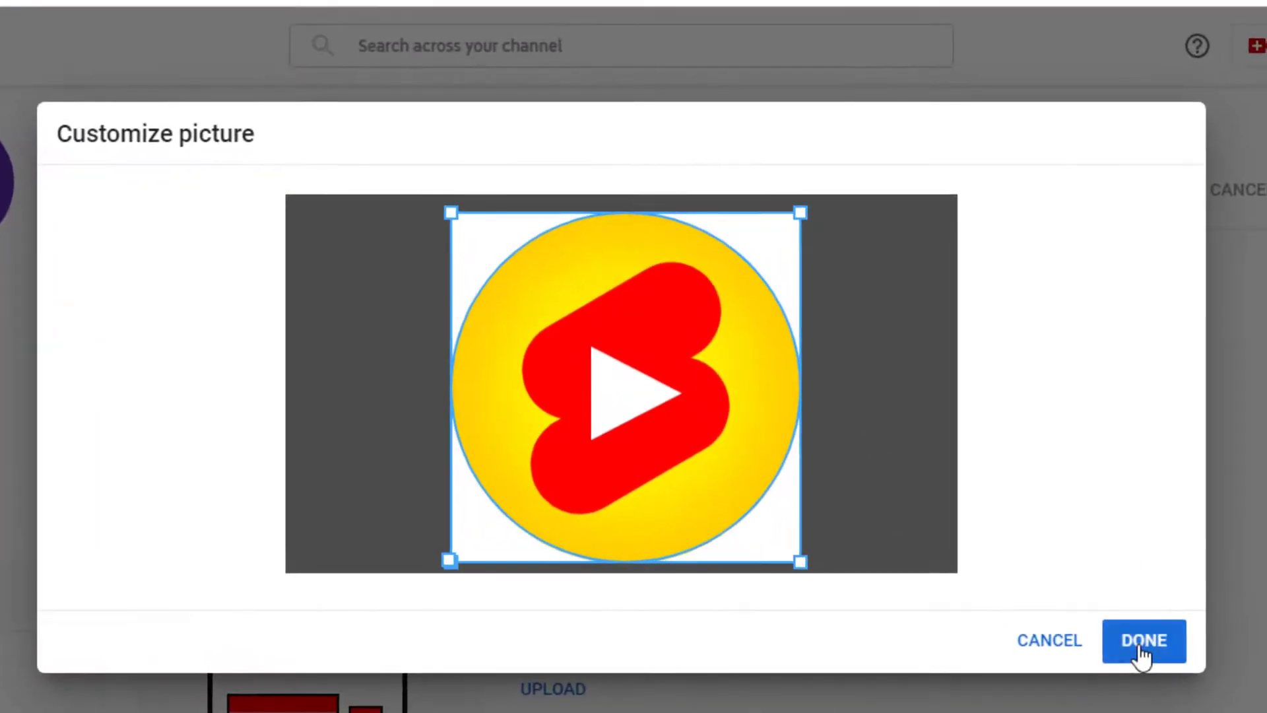
{"action": "left_click", "coordinate": [1122, 637]}
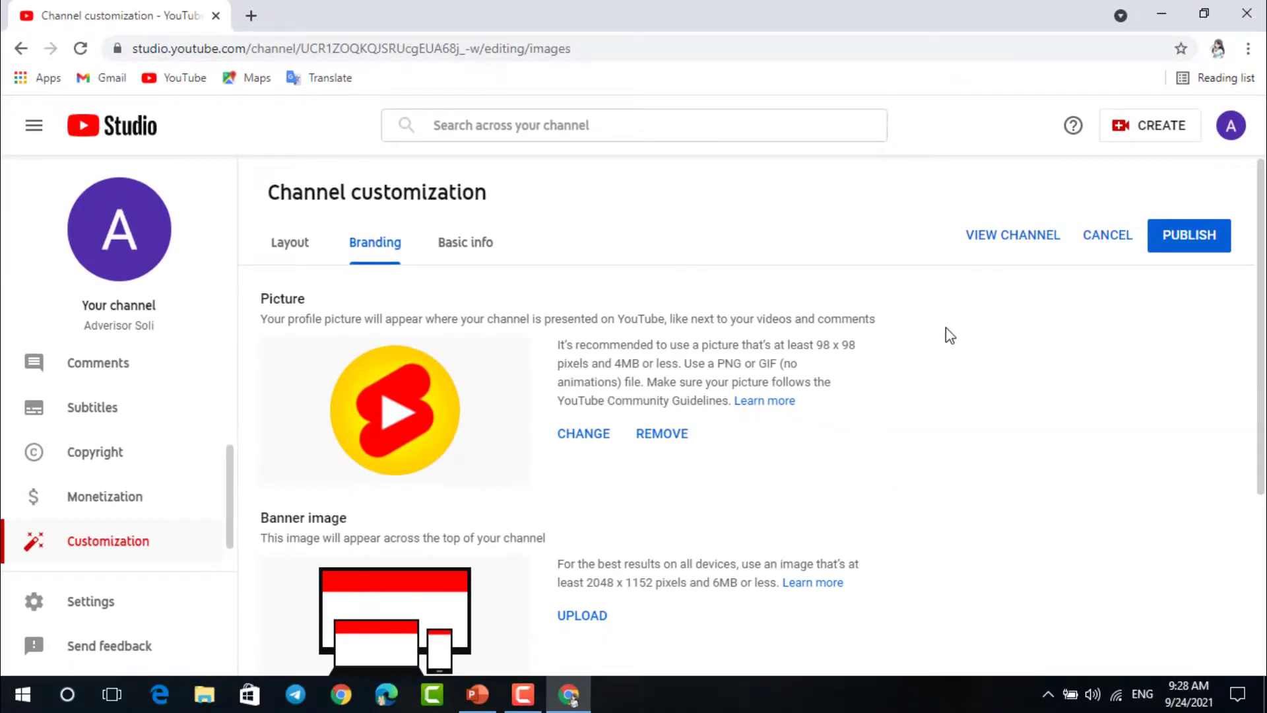
Publish the yellow Shorts logo as the channel's new profile picture.
{"action": "left_click", "coordinate": [1184, 241]}
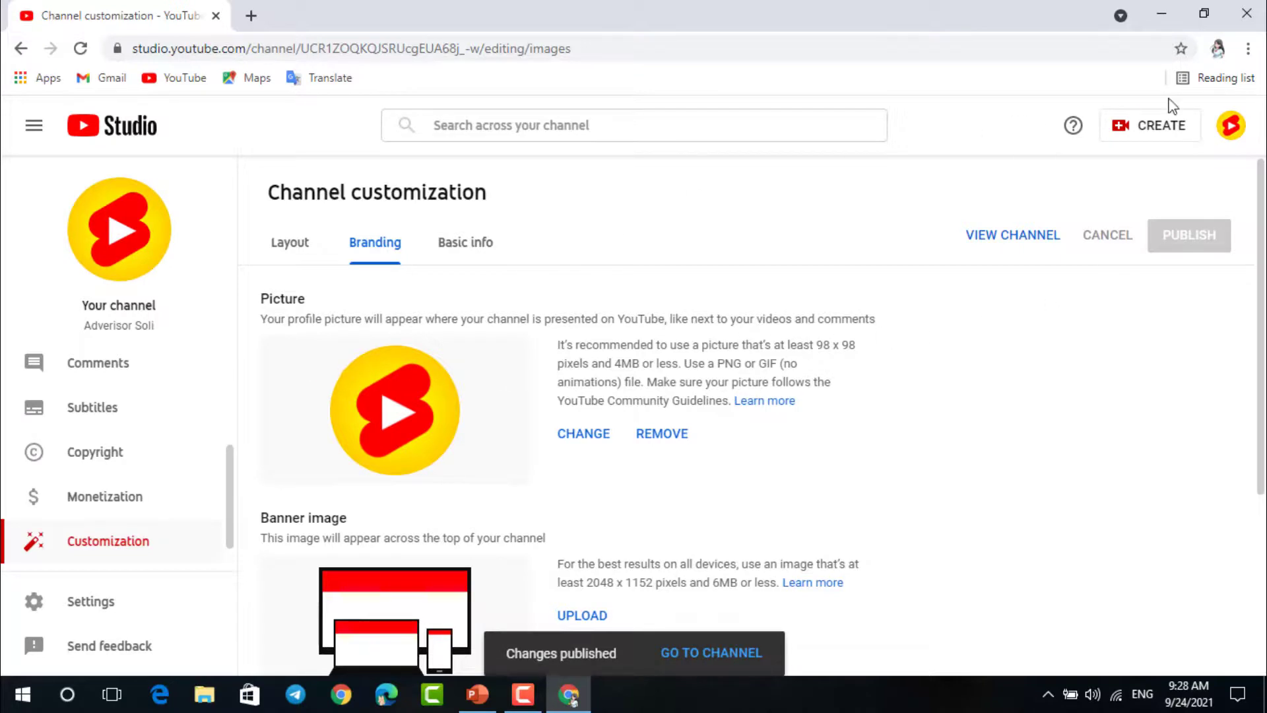
{"action": "left_click", "coordinate": [1231, 126]}
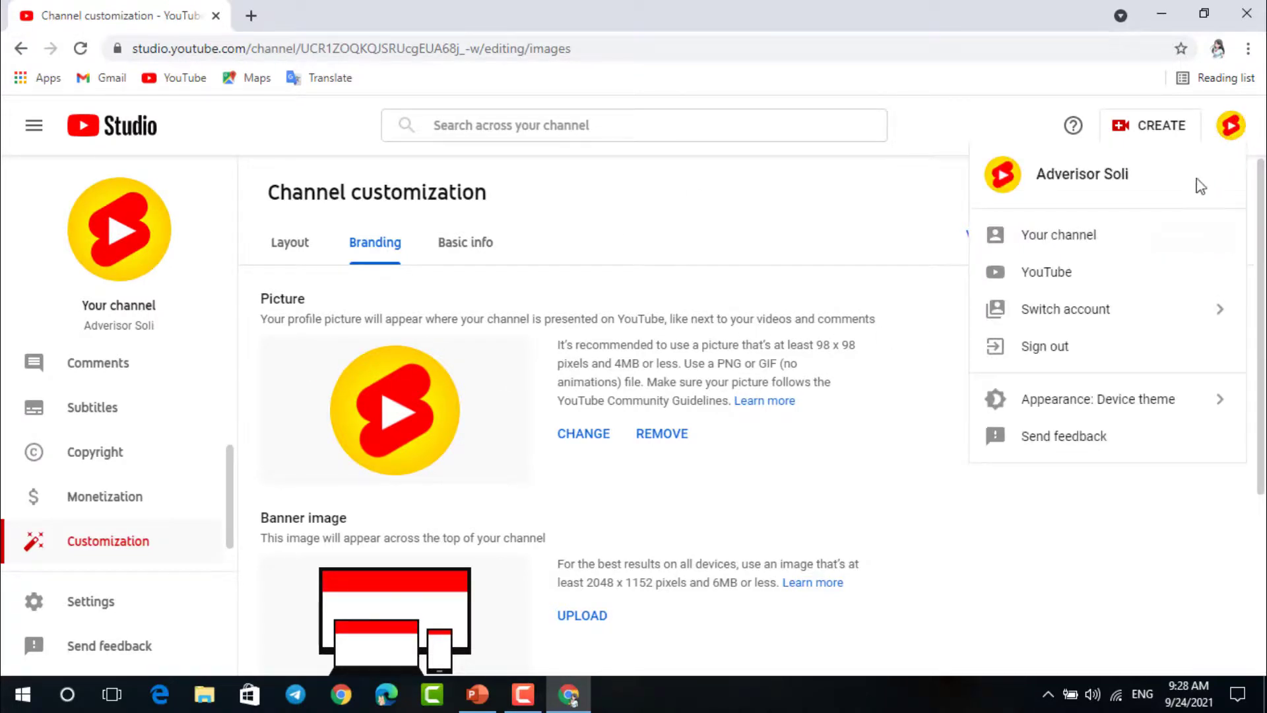
Choose Your channel to view the public channel page.
{"action": "left_click", "coordinate": [1060, 249]}
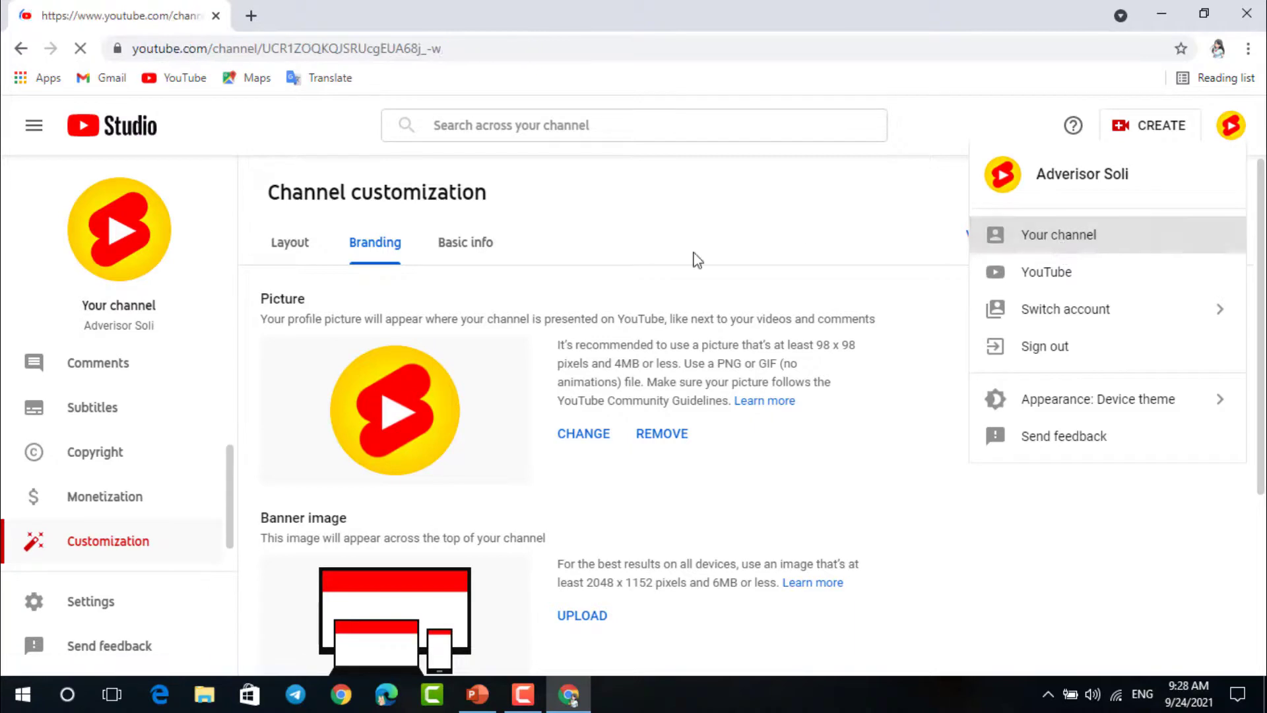